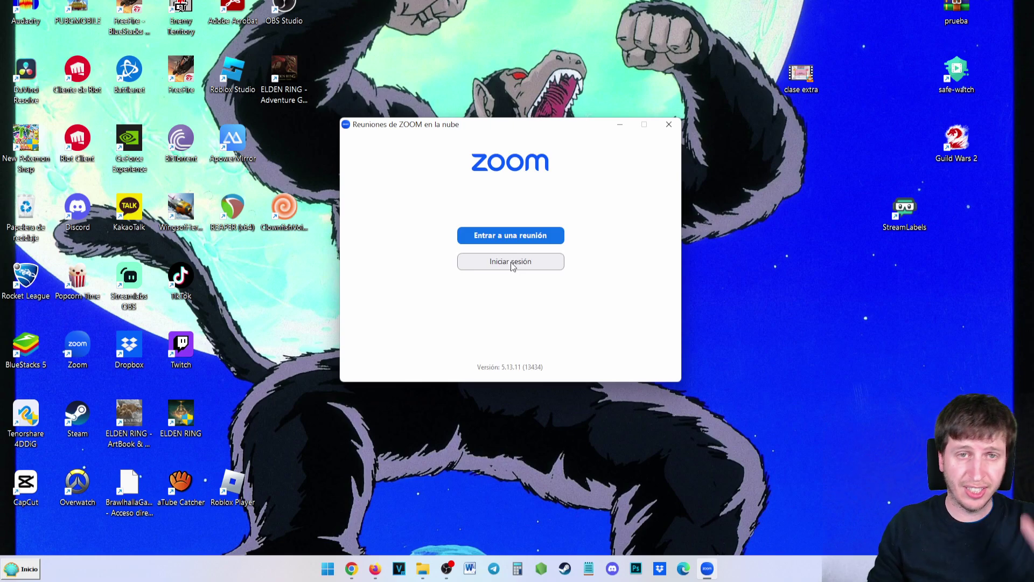
Sign in to Zoom with Facebook and start a new meeting
click(510, 262)
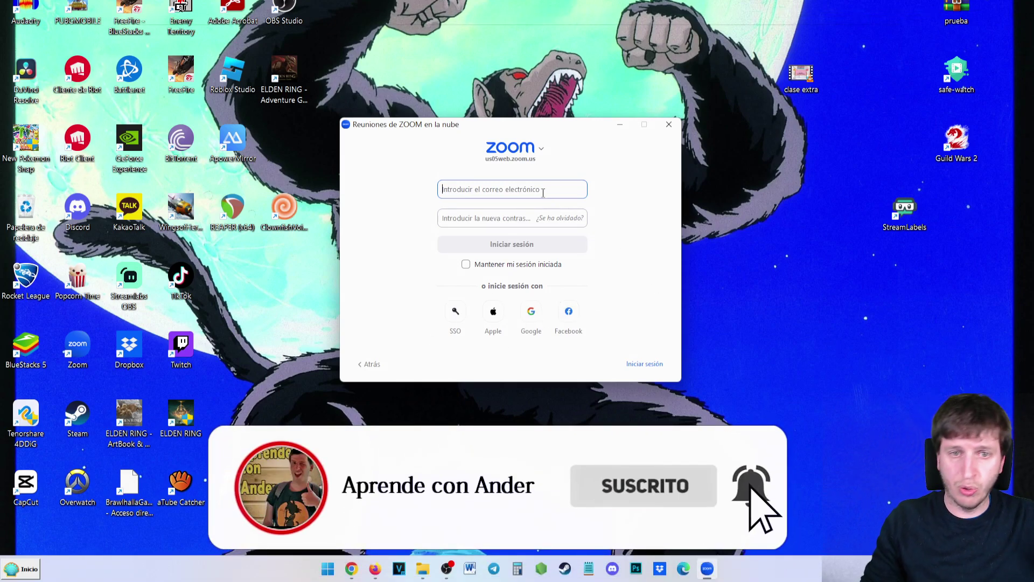
click(569, 313)
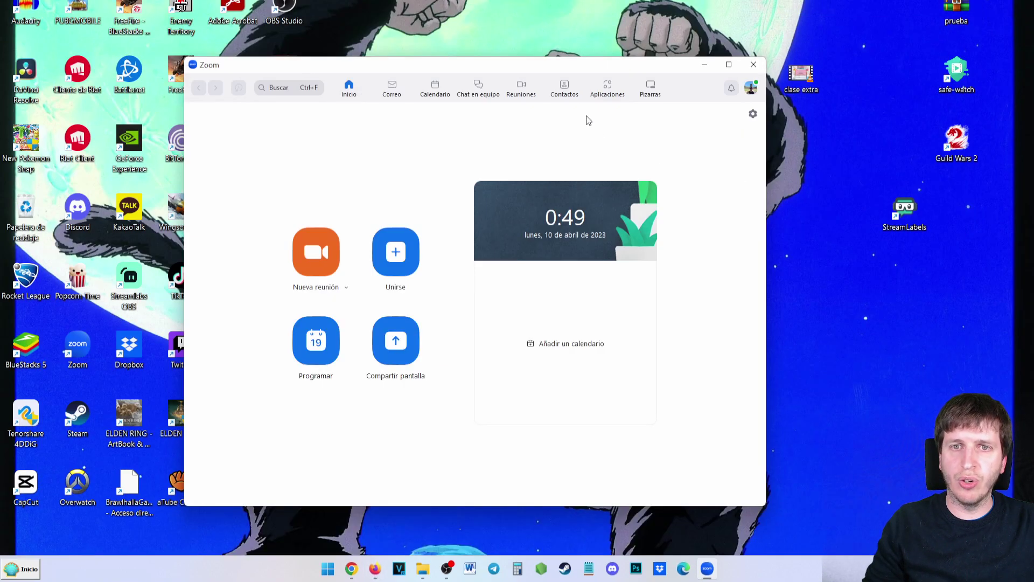
drag(572, 66, 597, 47)
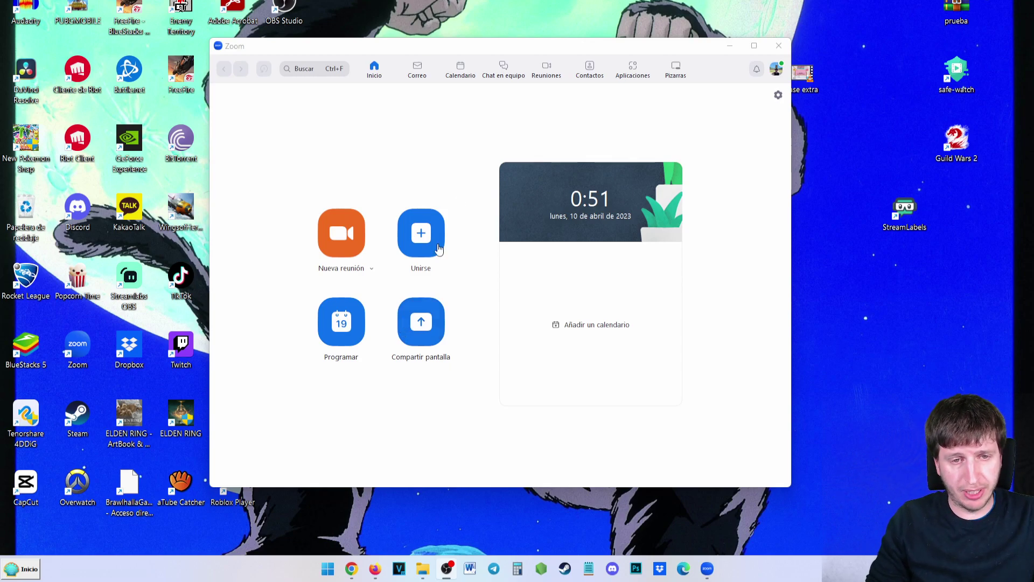
click(349, 242)
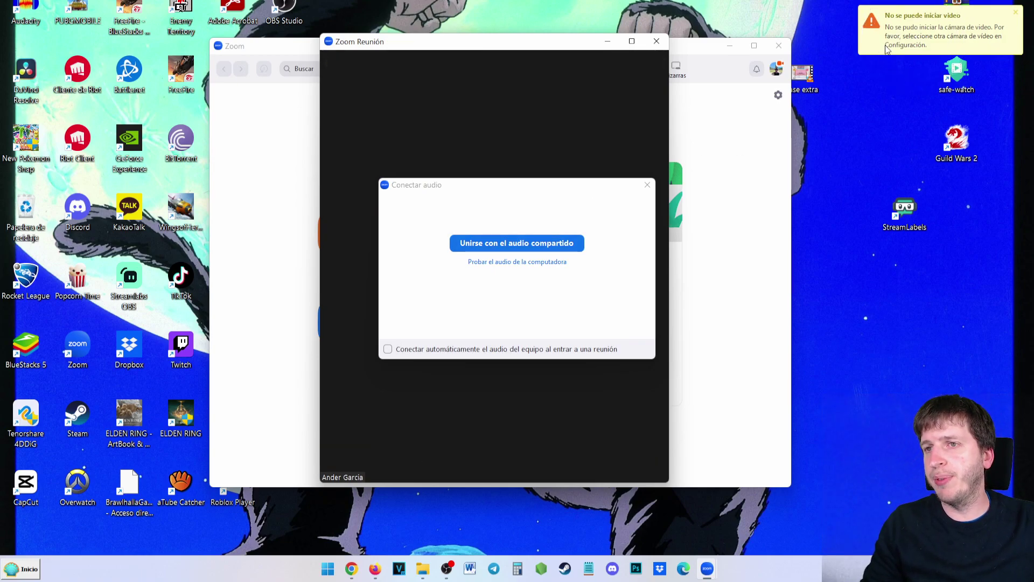
Join the meeting with computer audio and maximize the meeting window
drag(541, 183, 891, 265)
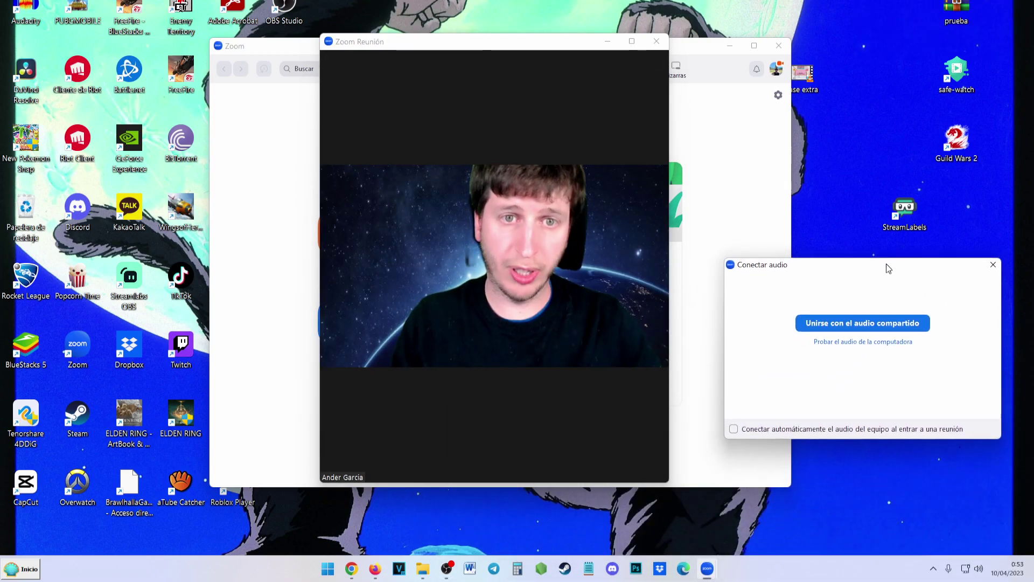
drag(806, 266, 725, 205)
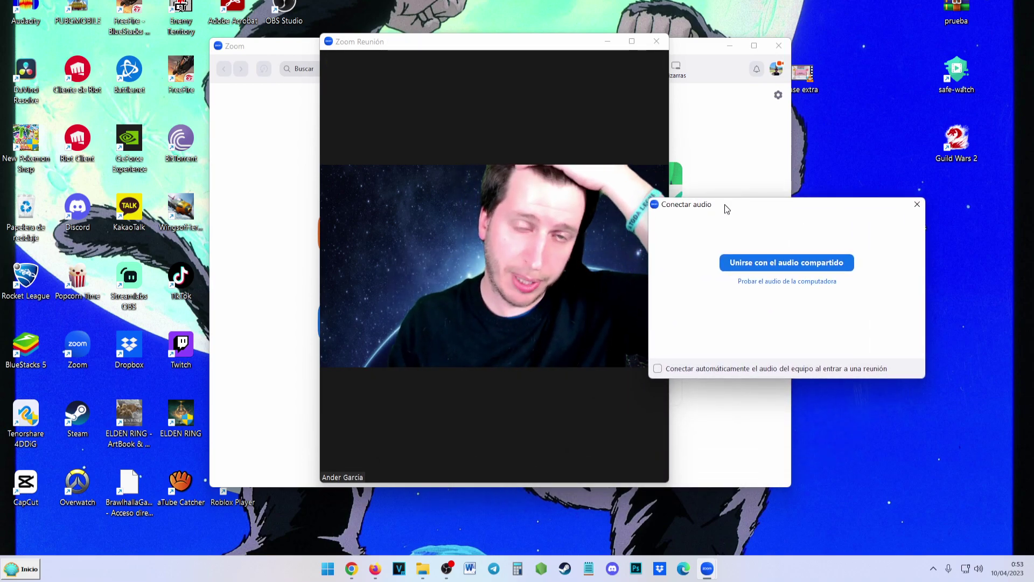
drag(725, 204, 491, 160)
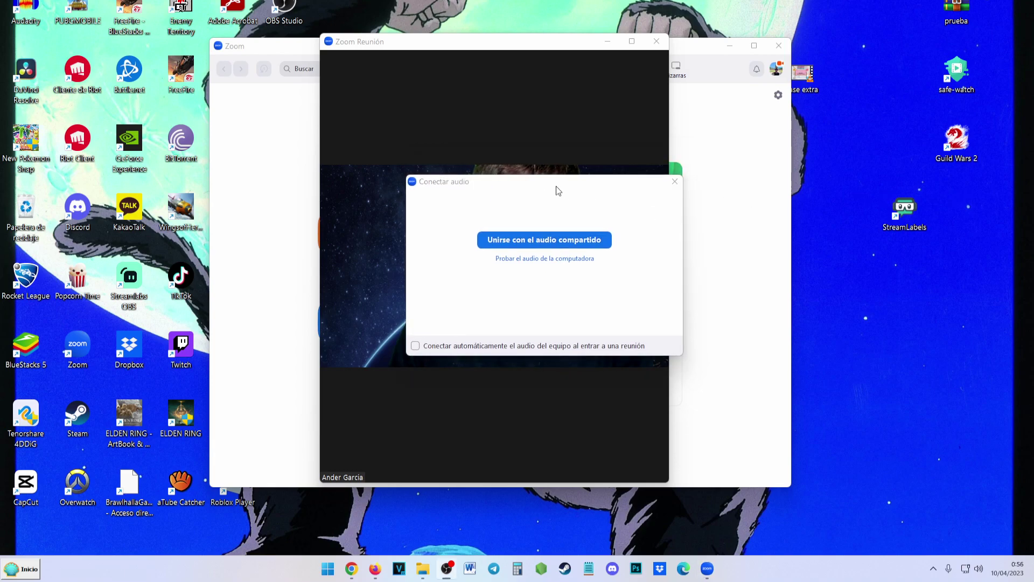
drag(556, 186, 516, 173)
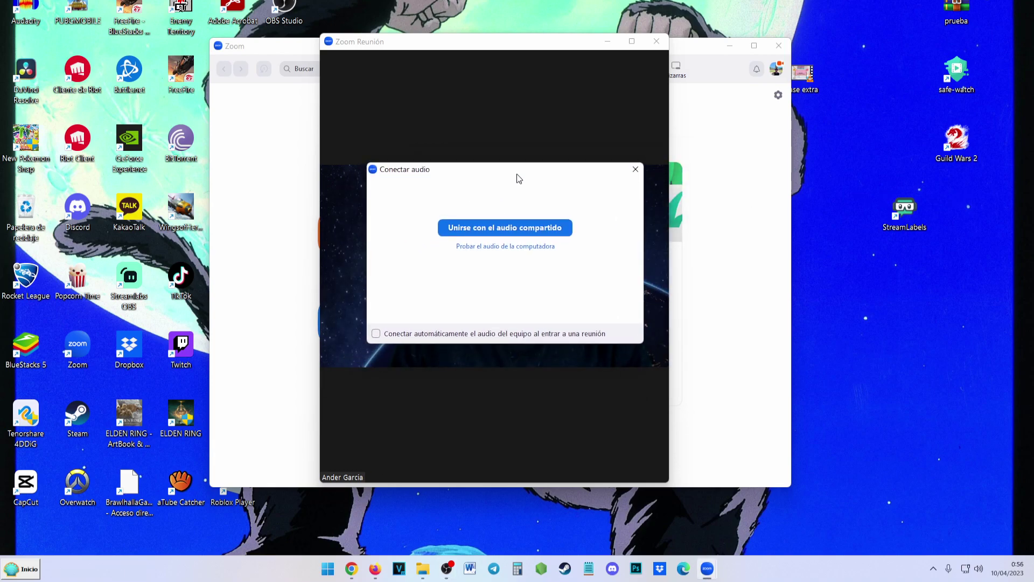
click(467, 227)
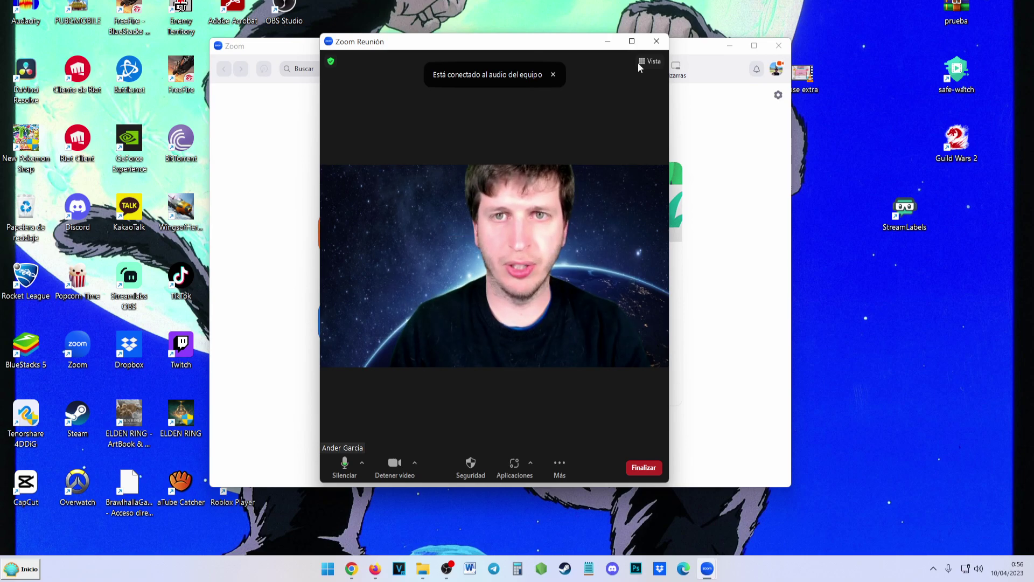
click(633, 40)
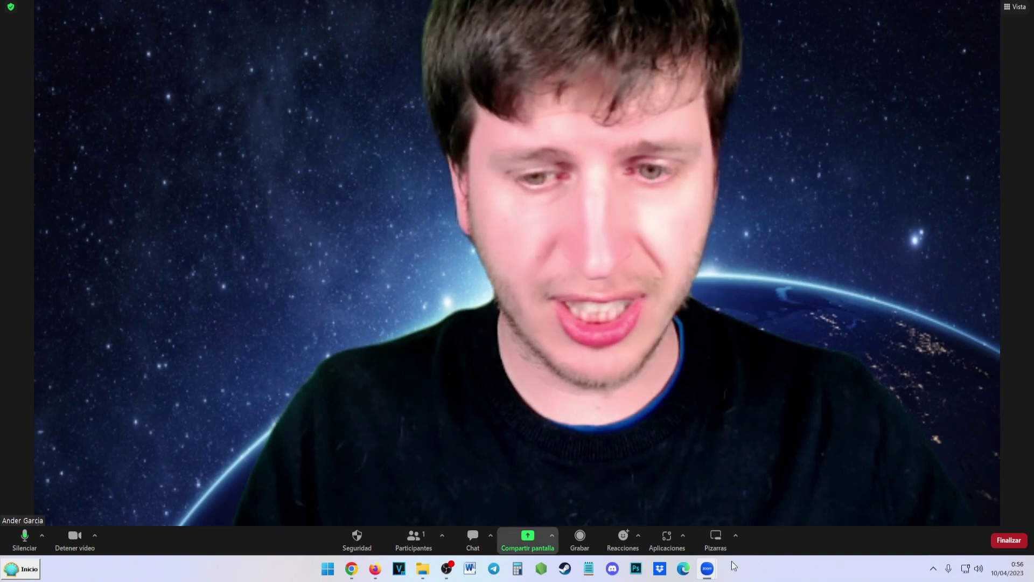
Mute and unmute the microphone, and stop and restart the camera video
click(23, 545)
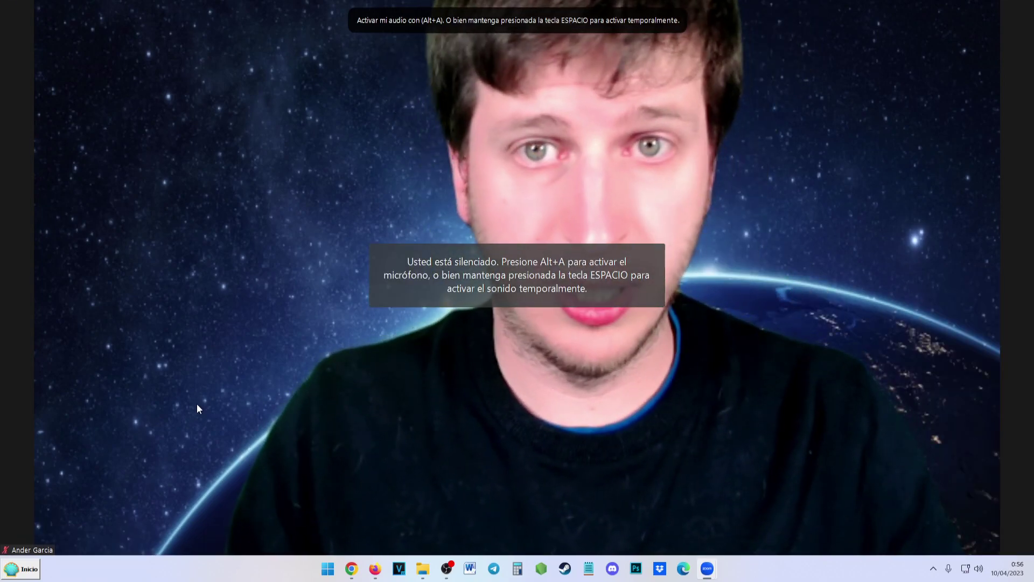
click(25, 535)
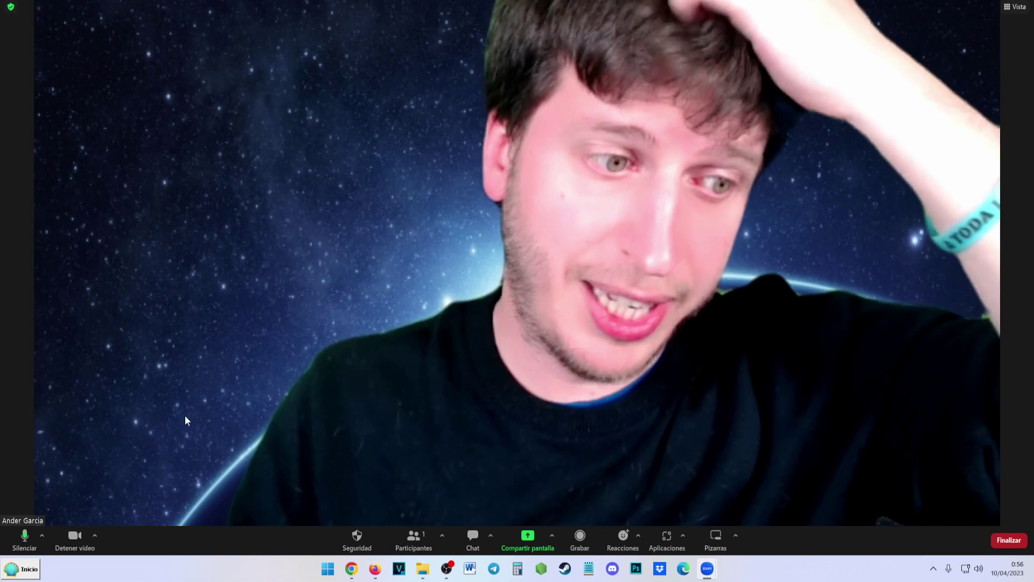
click(74, 537)
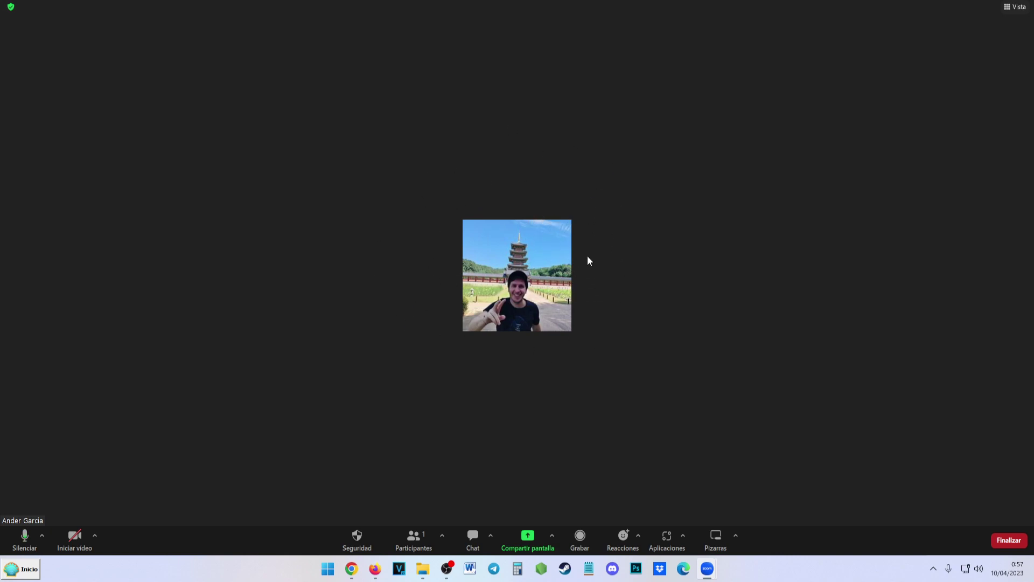
click(70, 549)
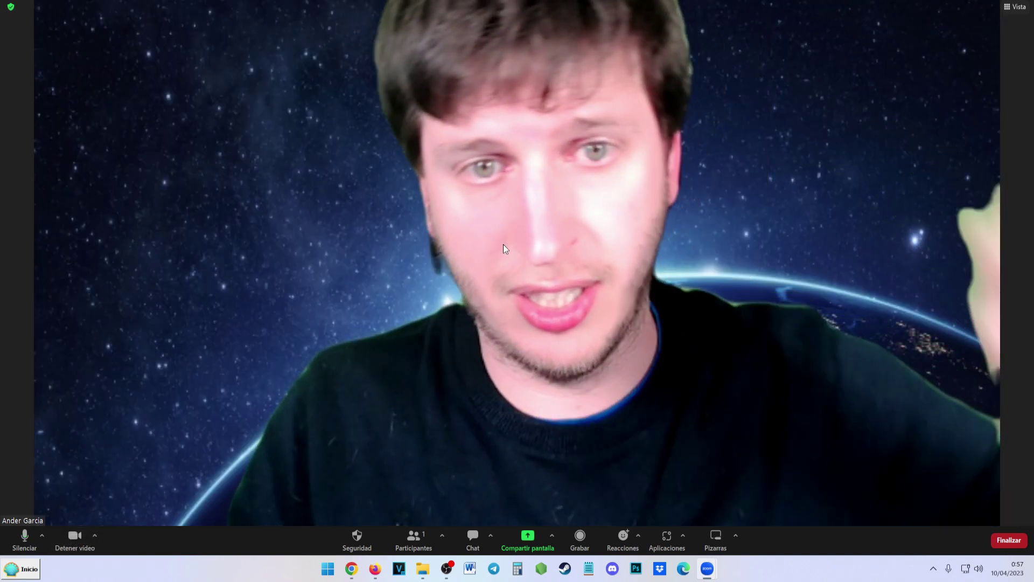
Review the meeting's security options, including the waiting room and participant permissions, and close them
click(357, 539)
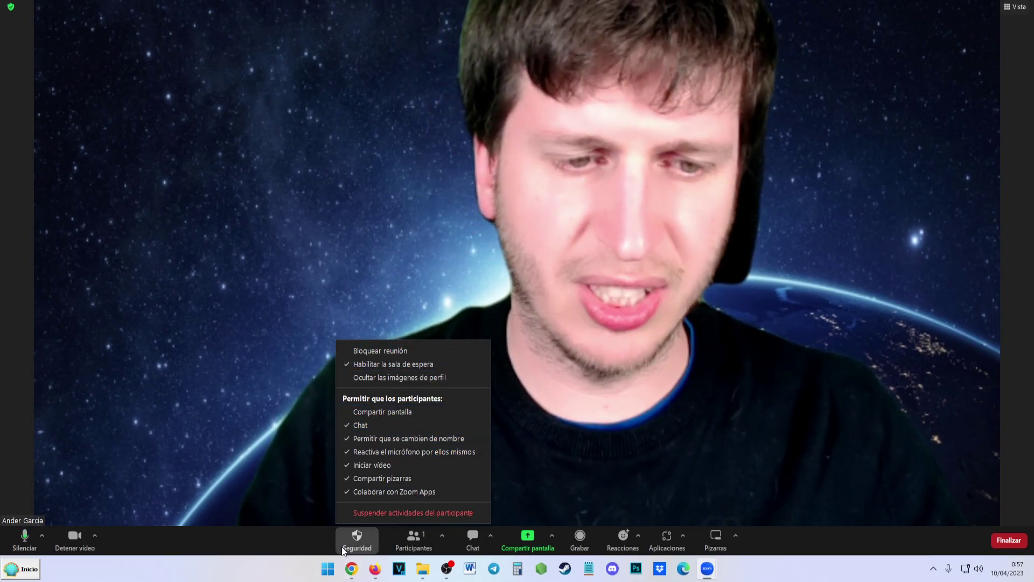
click(429, 245)
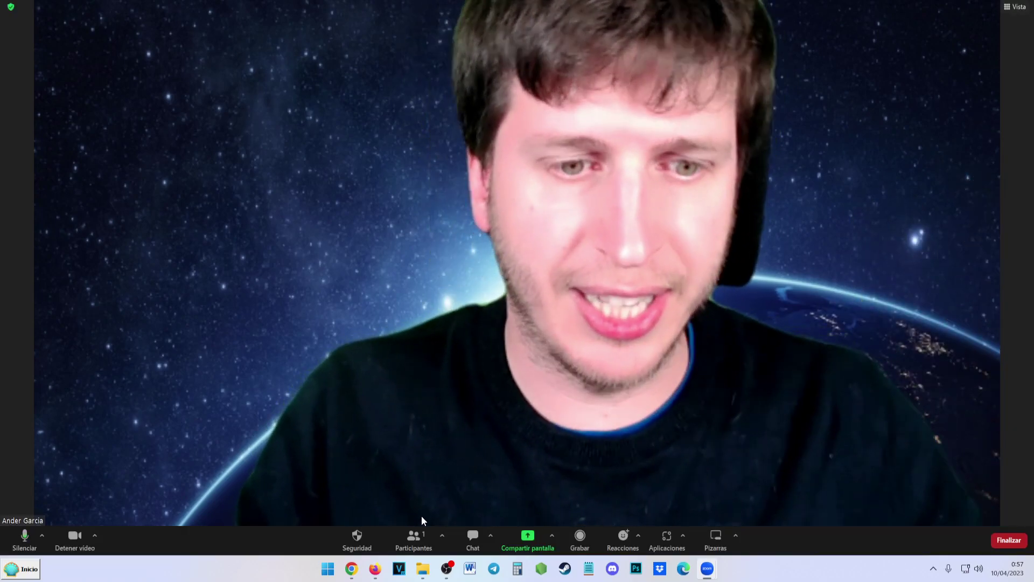
Show the meeting's participant list and open the window for inviting people
click(424, 540)
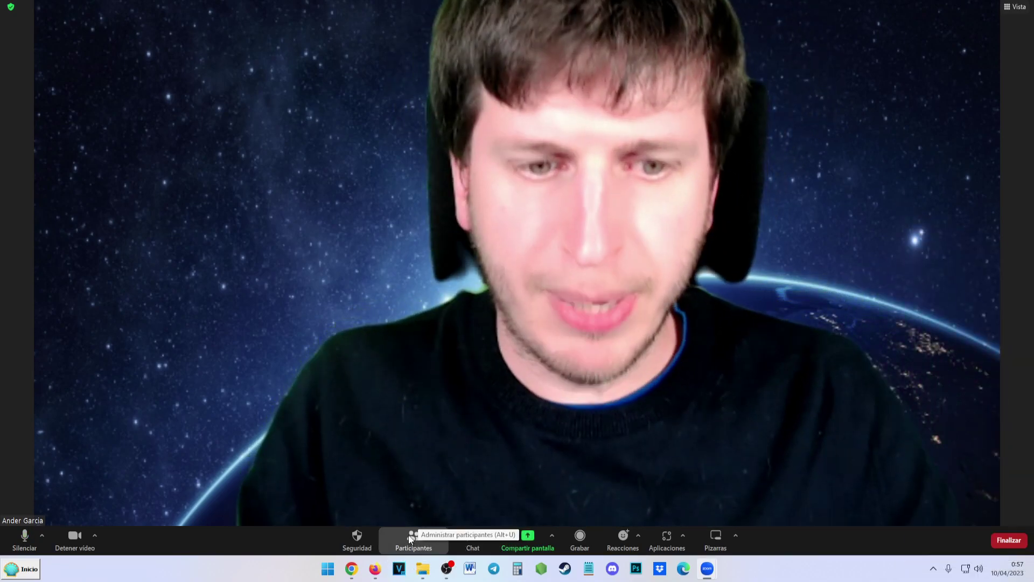
click(415, 539)
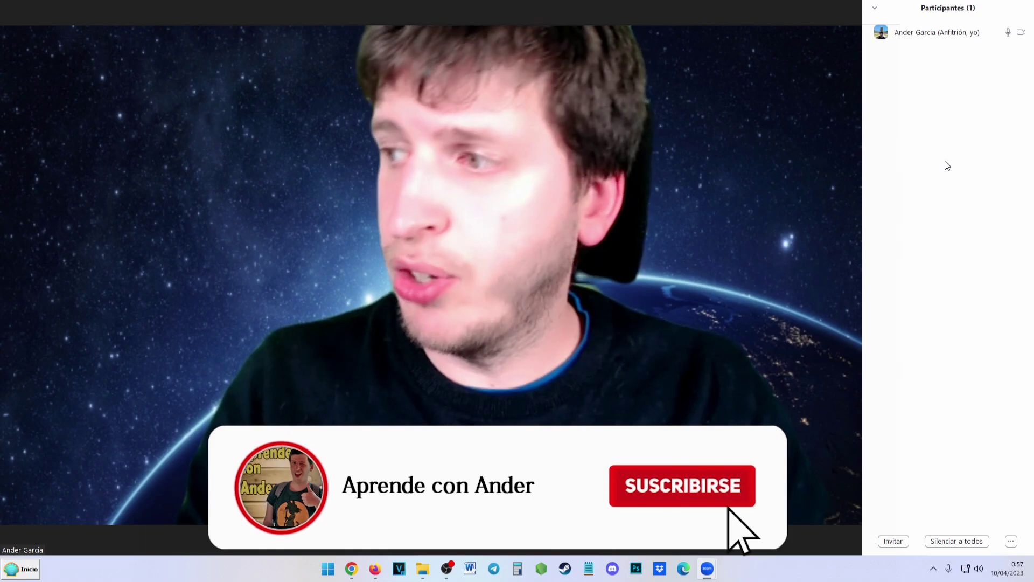
click(893, 541)
drag(468, 152, 439, 158)
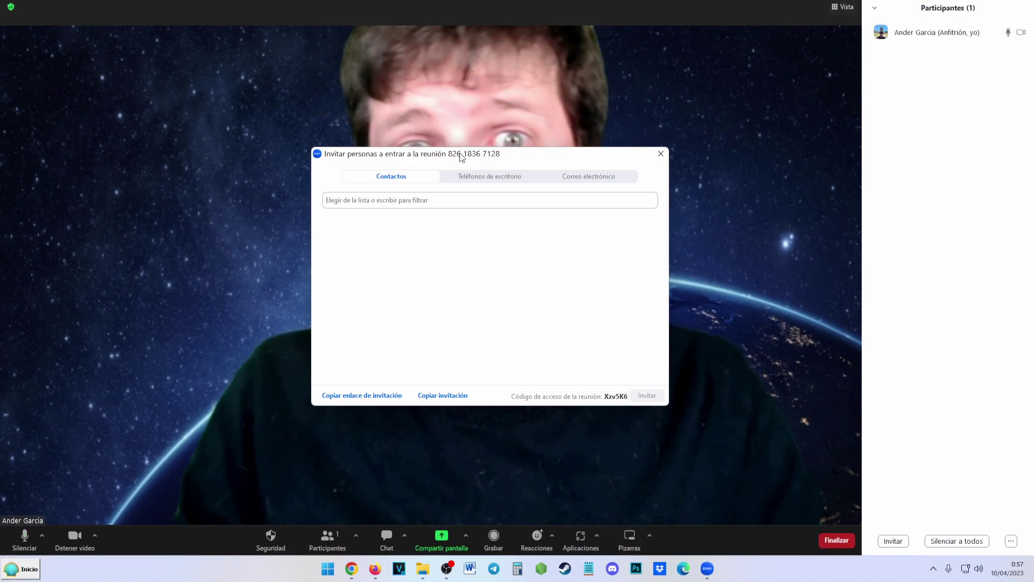
mouse_move(459, 156)
mouse_down()
mouse_move(482, 171)
mouse_move(476, 165)
mouse_up()
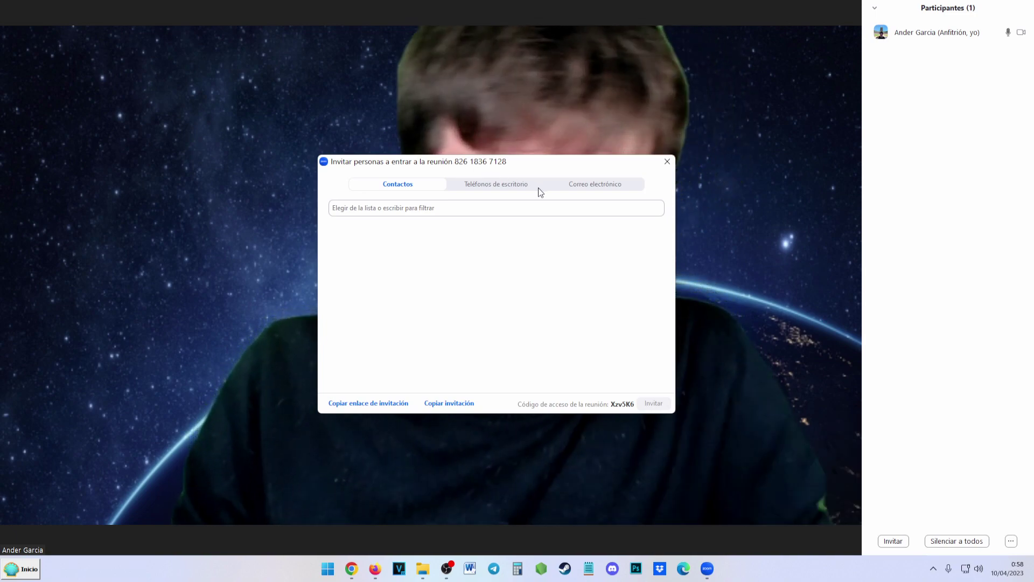
Copy the meeting's invitation link with its embedded passcode, paste it into a blank Notepad document to inspect it, and close Notepad
click(390, 404)
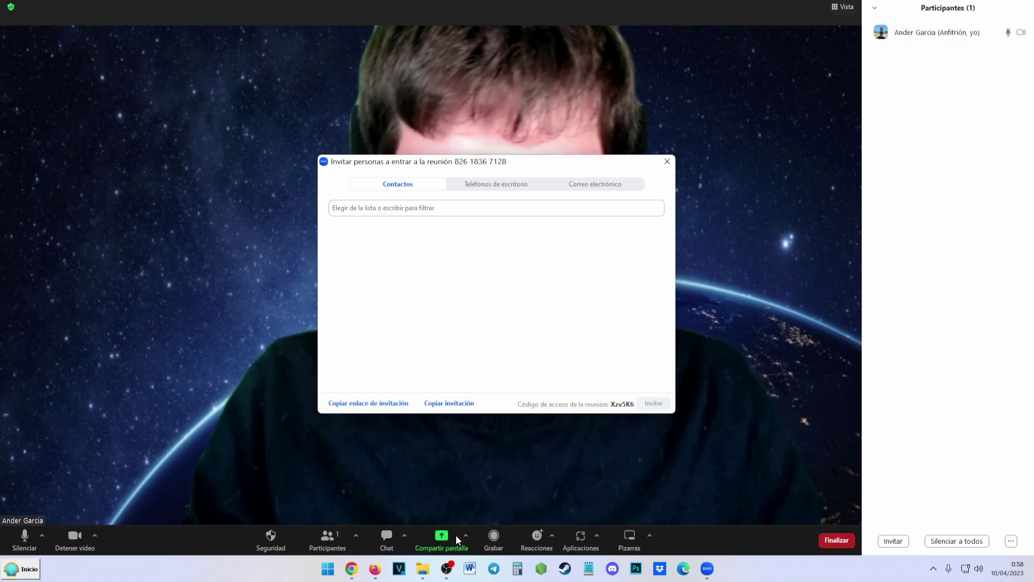
click(588, 570)
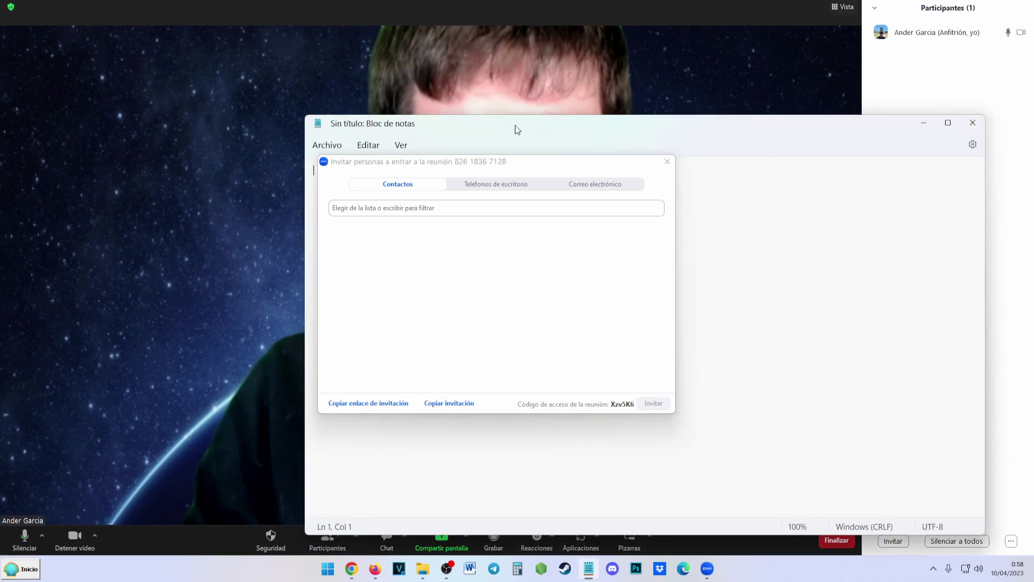
drag(505, 164, 399, 367)
key(ctrl+v)
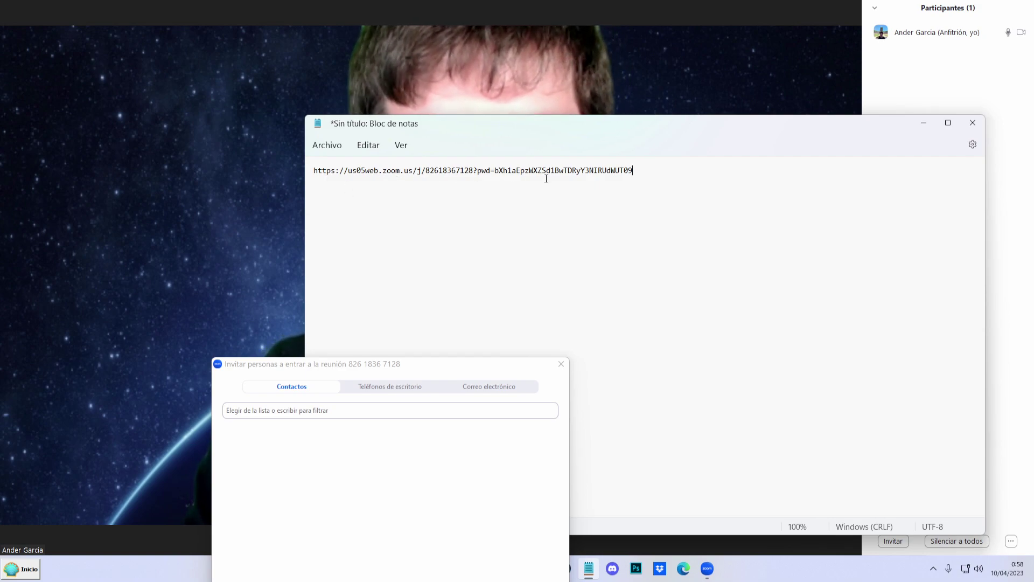
drag(655, 173, 384, 167)
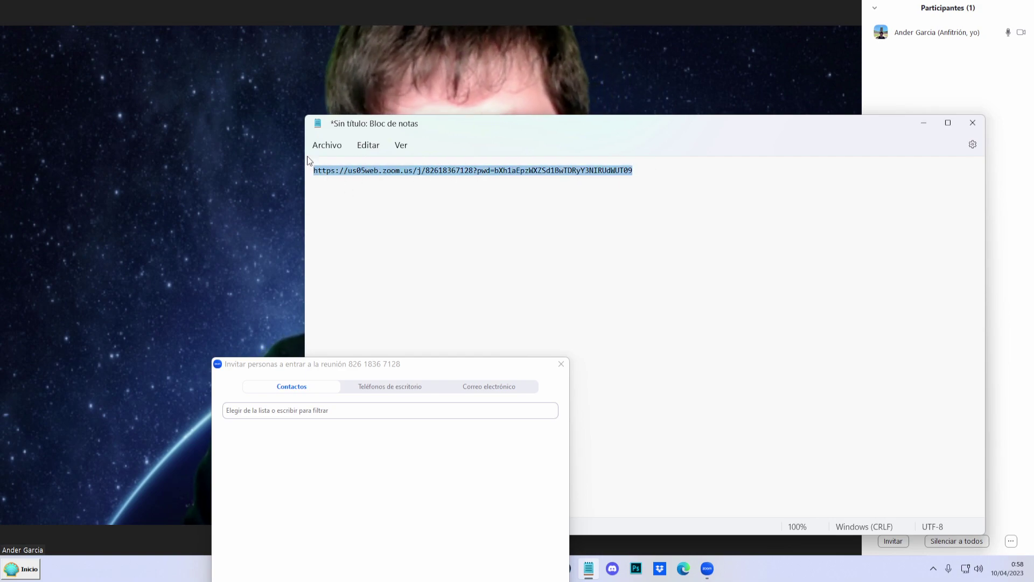
click(965, 128)
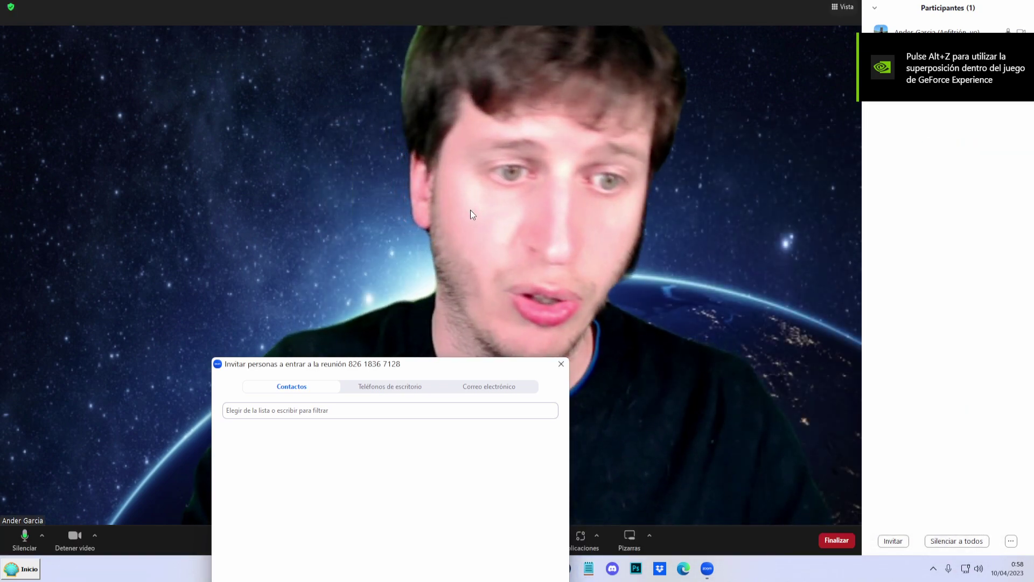
Bring the invitation window back to the middle of the meeting and copy the invitation link again
drag(457, 376, 506, 164)
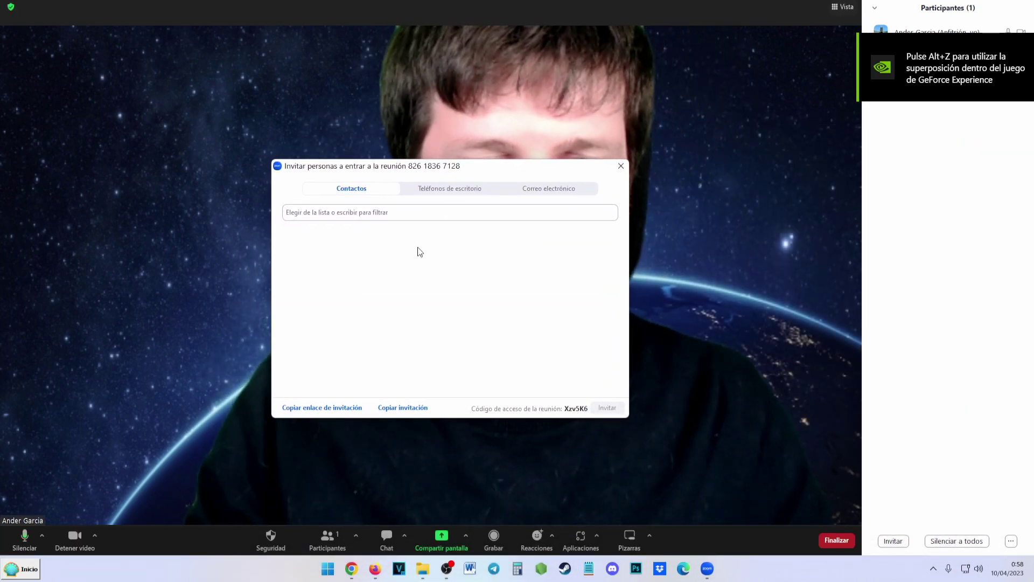
click(287, 410)
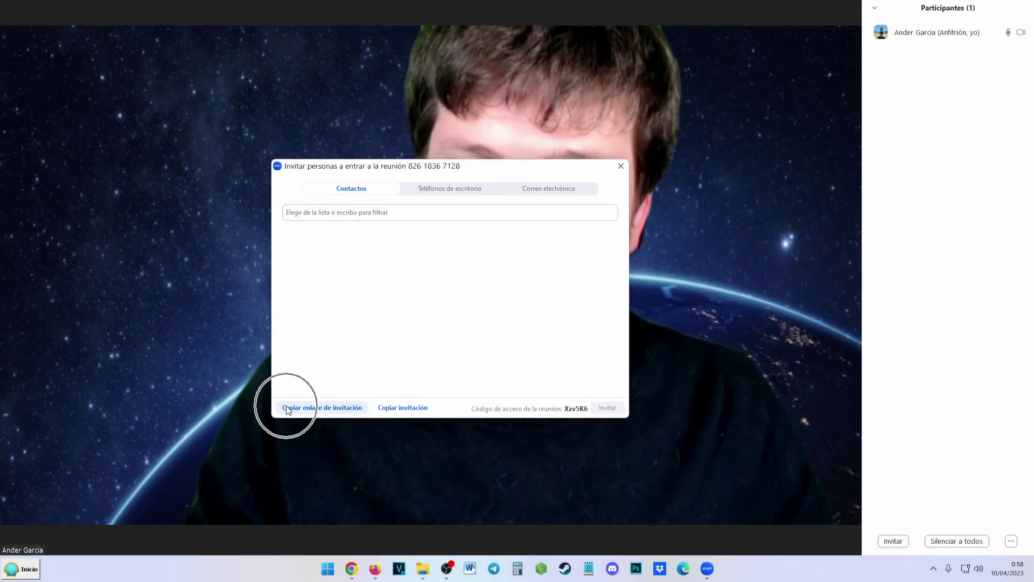
drag(527, 169, 527, 198)
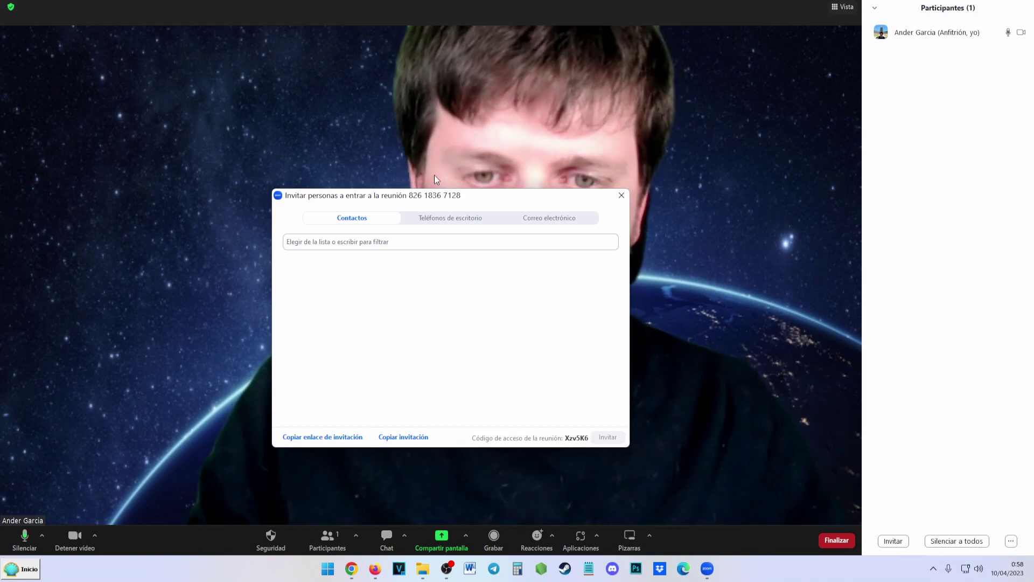
Look at the email services available for sending the invitation and close the invitation window
click(663, 396)
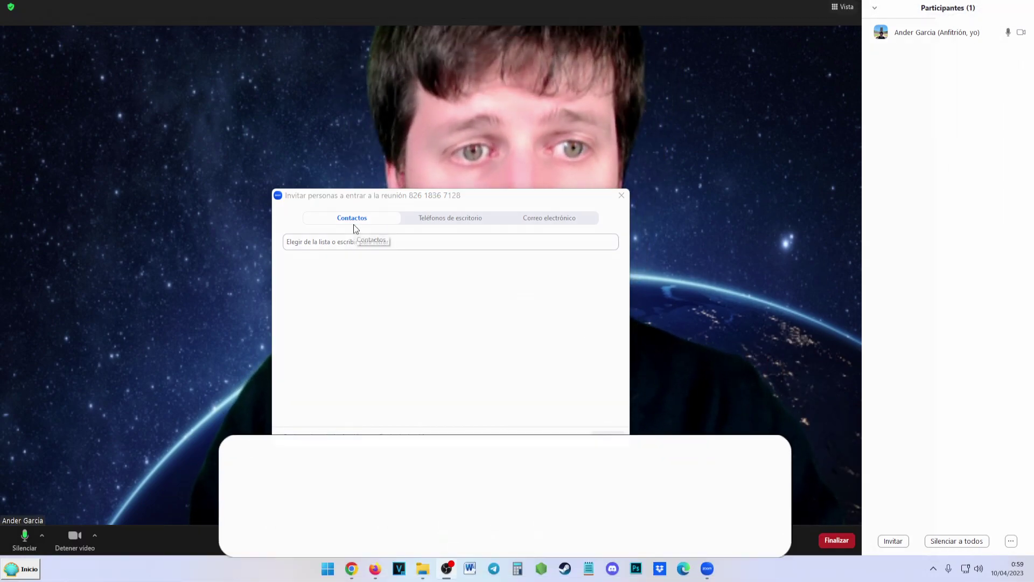
click(536, 220)
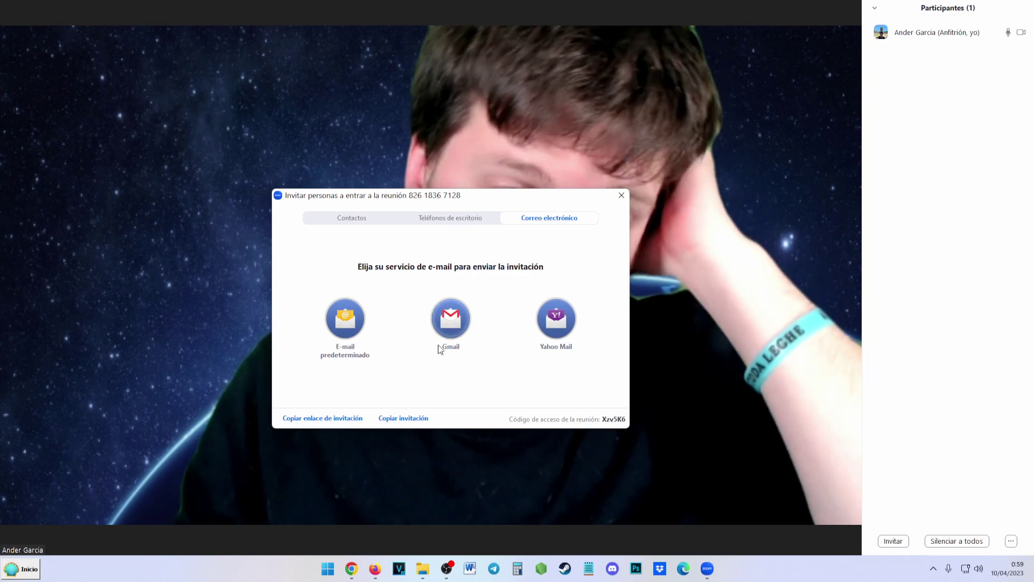
click(623, 203)
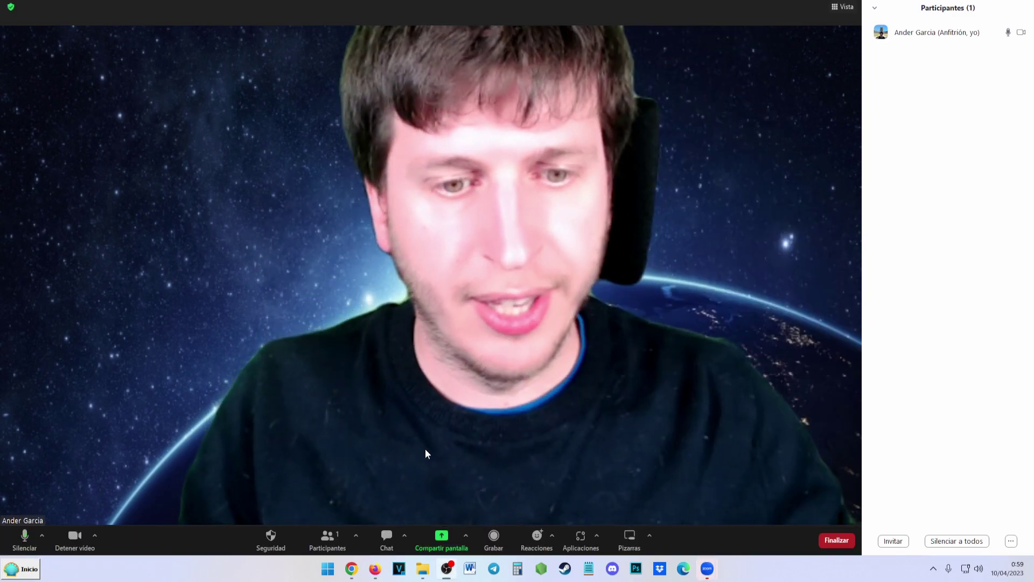
Examine the meeting chat control and its option for showing chat previews
click(389, 540)
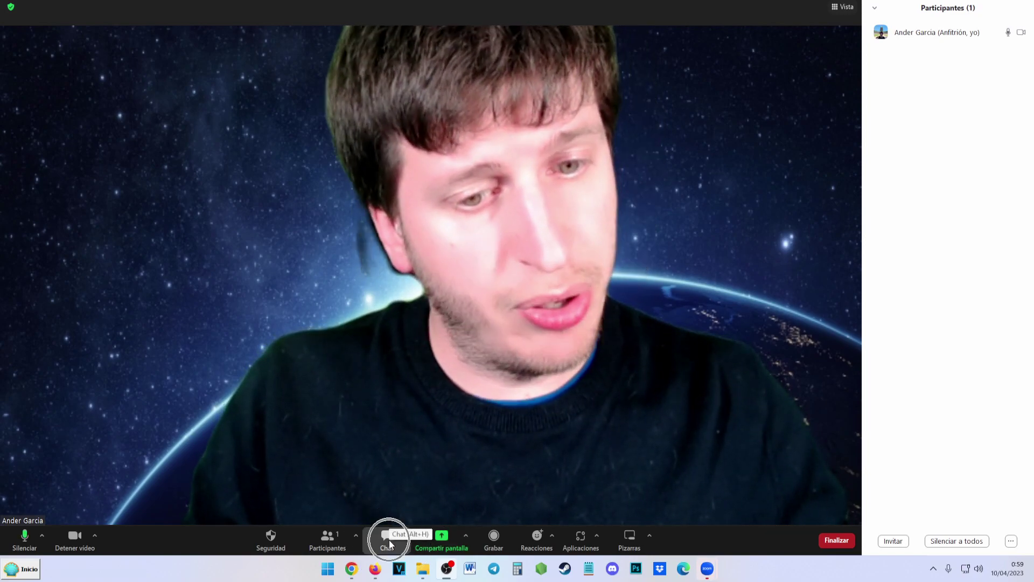
click(404, 542)
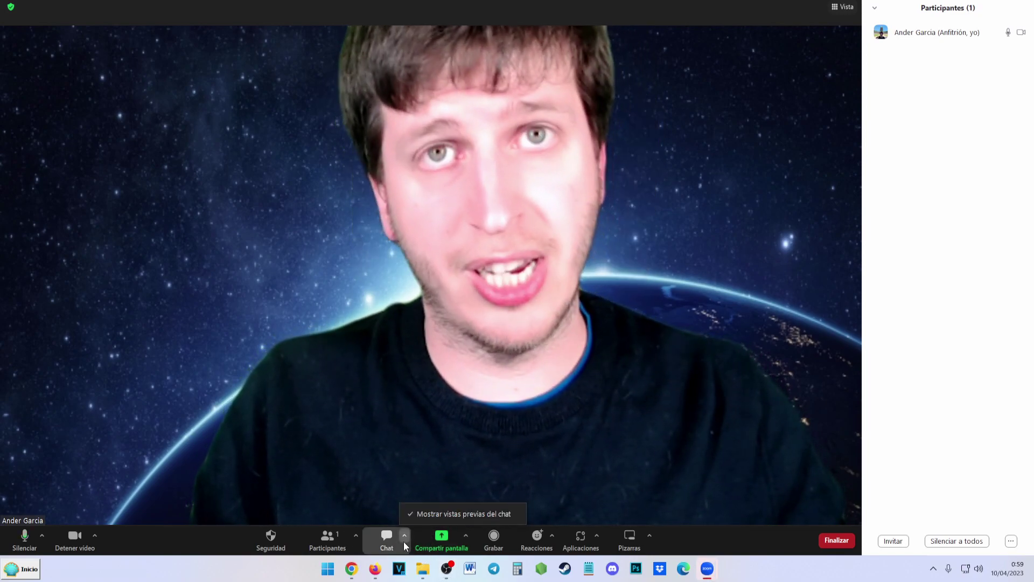
click(404, 542)
click(404, 542)
click(390, 539)
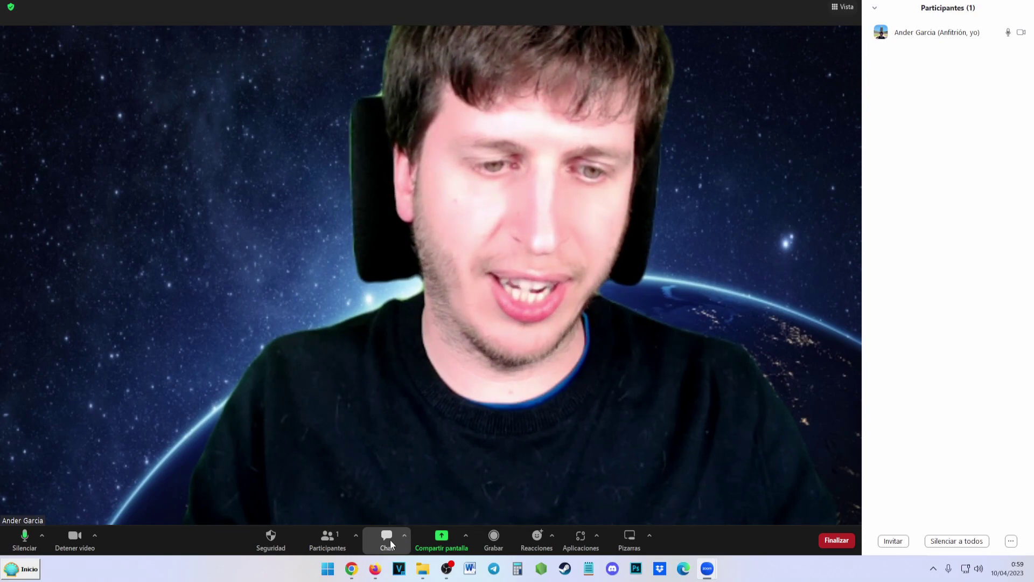
click(390, 540)
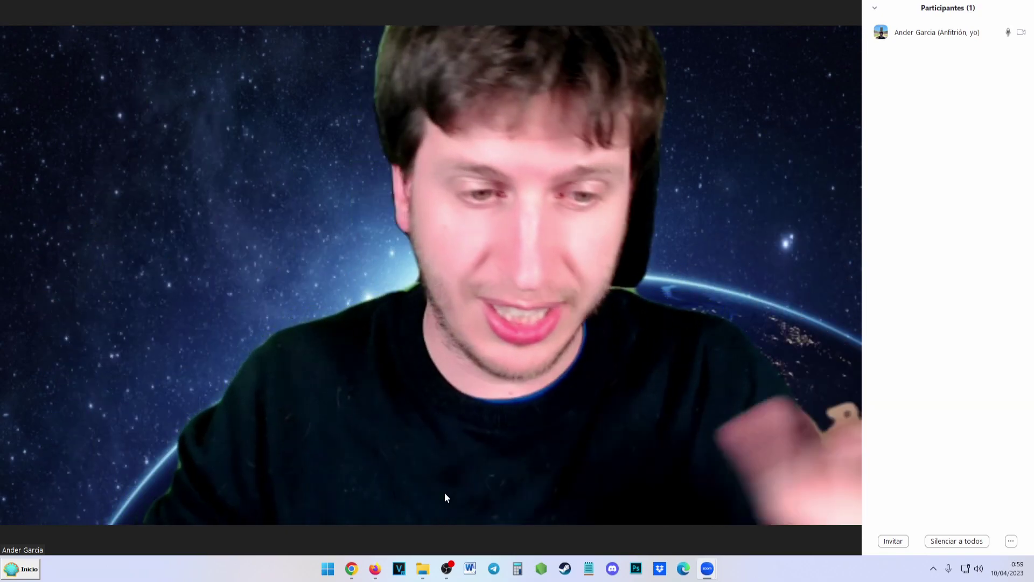
Show the meeting chat and hide it again
click(393, 536)
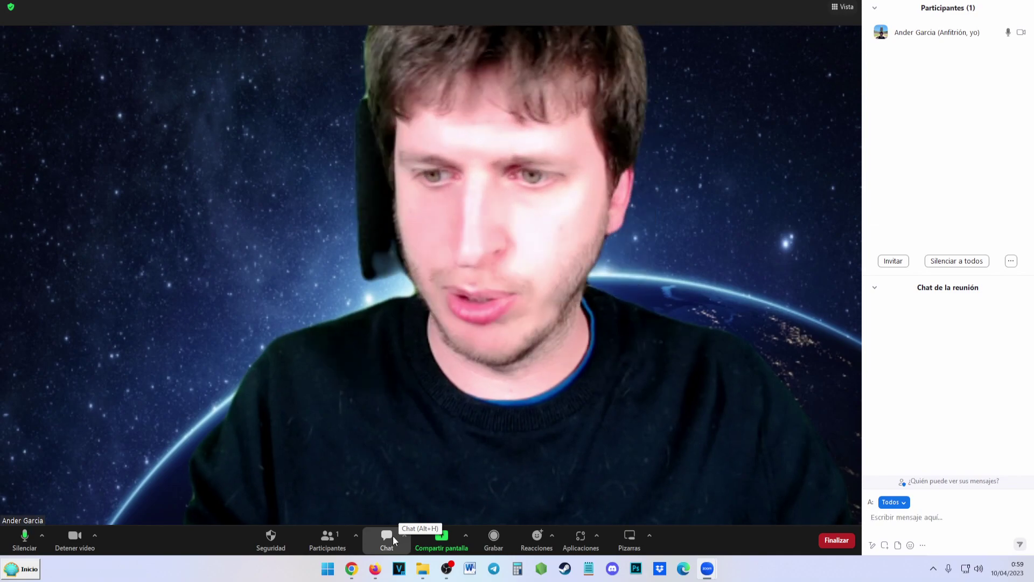
click(391, 536)
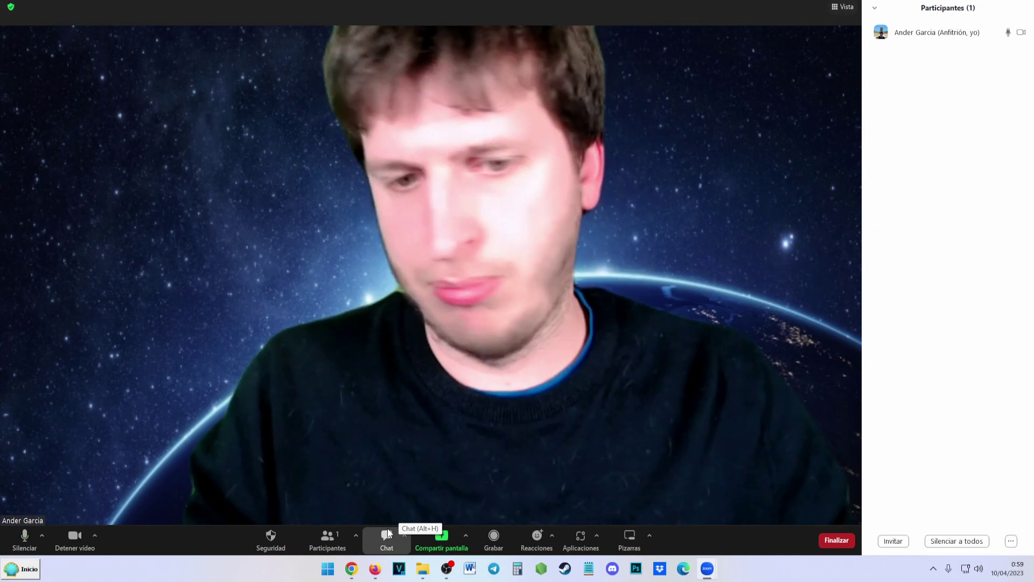
Mute all current and new participants without allowing them to unmute themselves
click(940, 541)
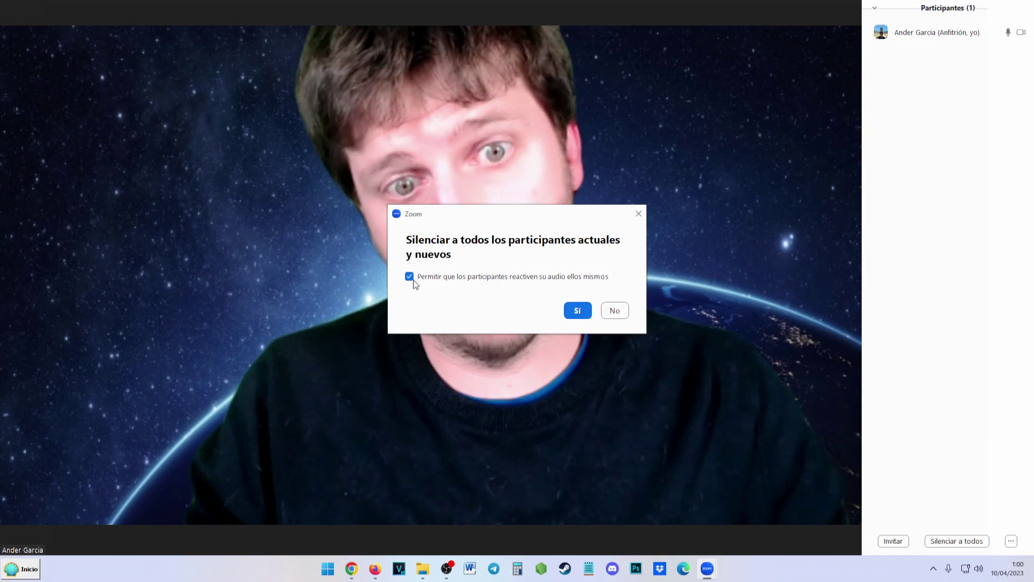
click(410, 276)
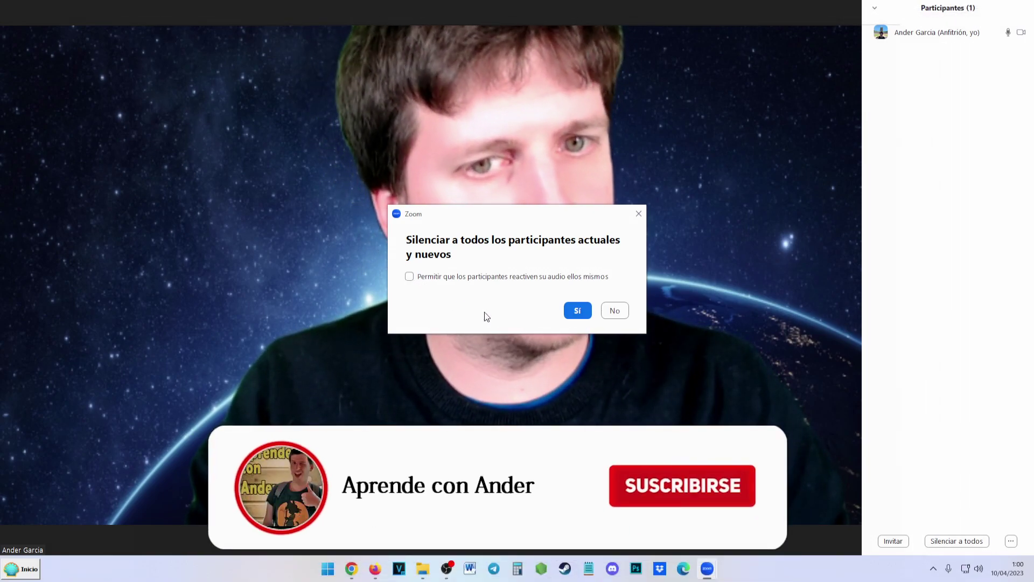
drag(541, 217, 507, 216)
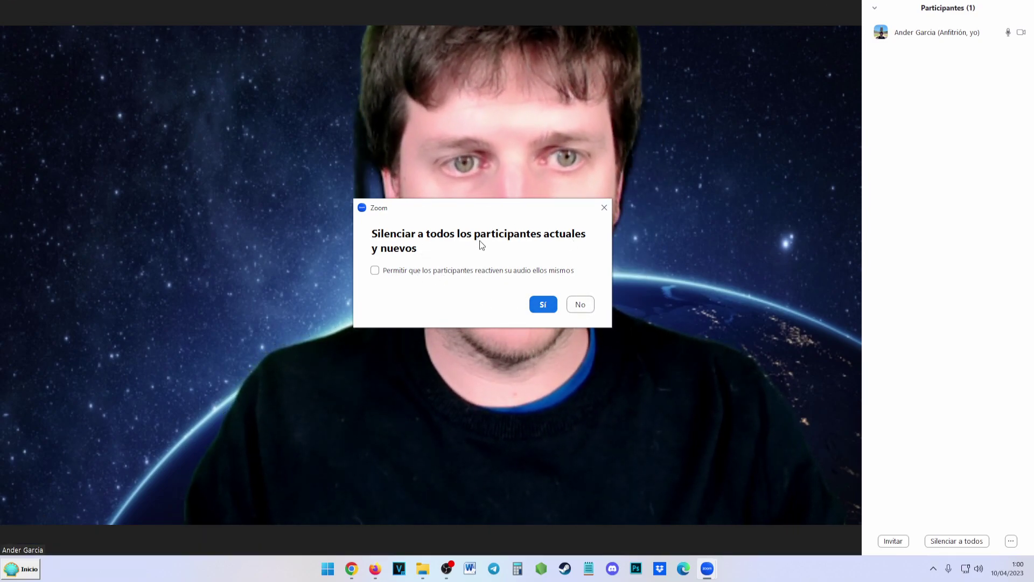
click(543, 305)
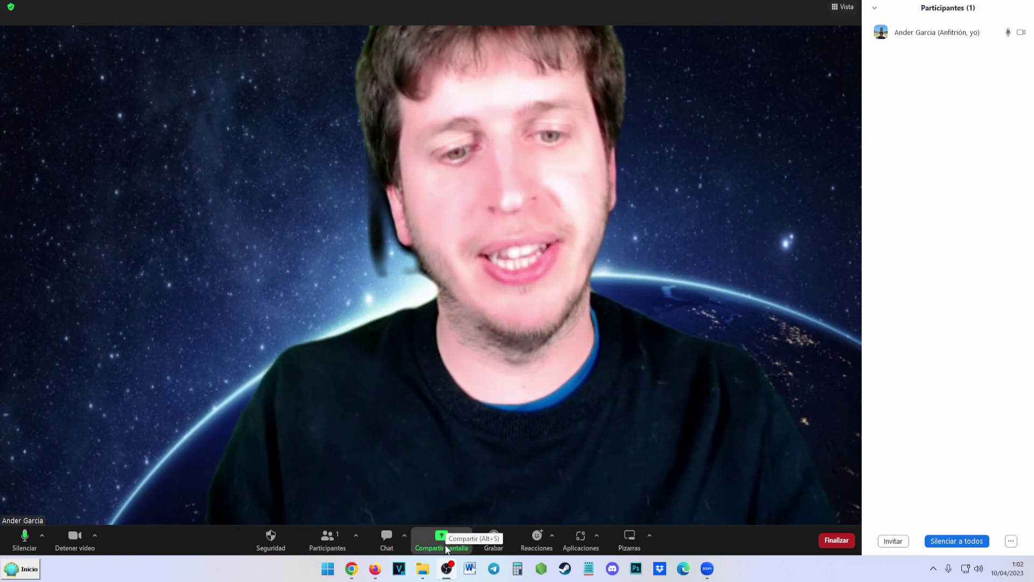
Open the screen-sharing choices and examine the available sources, trying Pantalla 2 and Pantalla 3
click(442, 539)
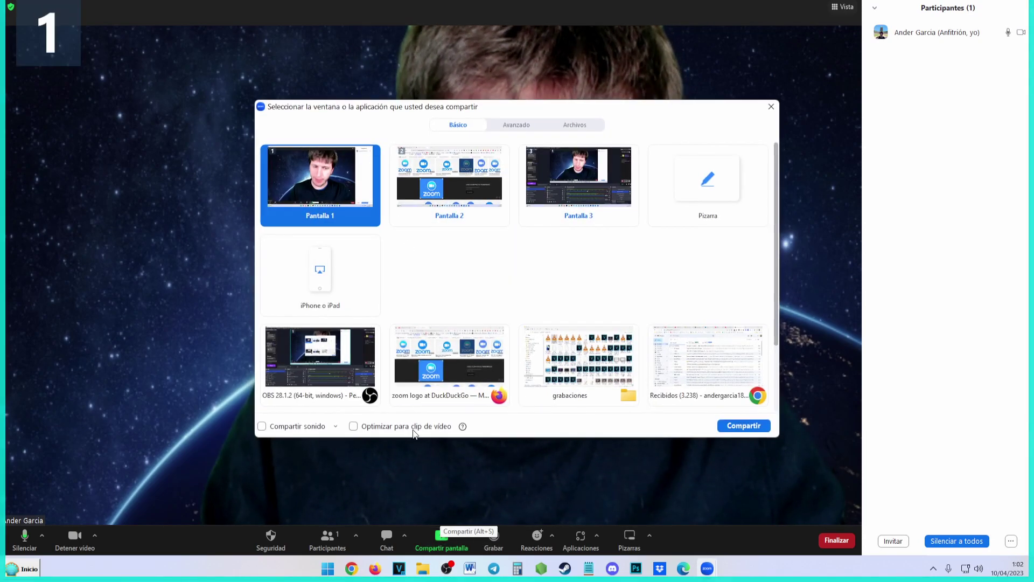
drag(418, 151, 443, 131)
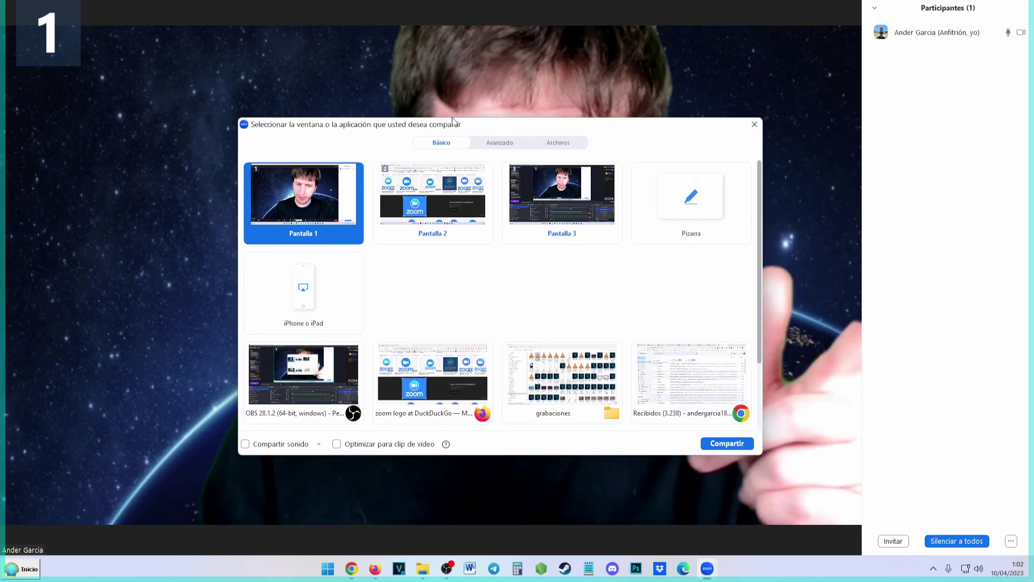
drag(454, 129, 516, 115)
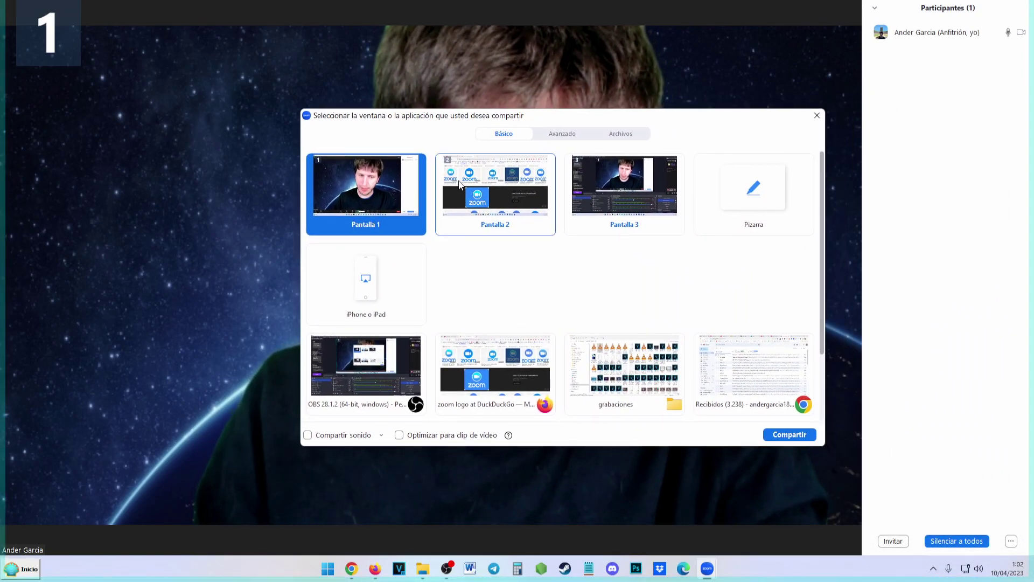
click(477, 207)
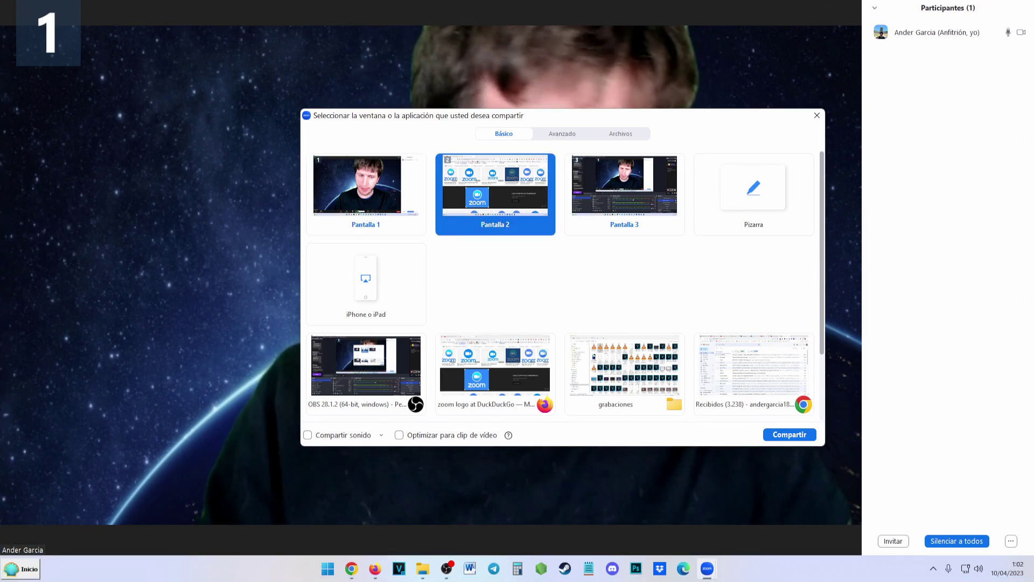
click(634, 178)
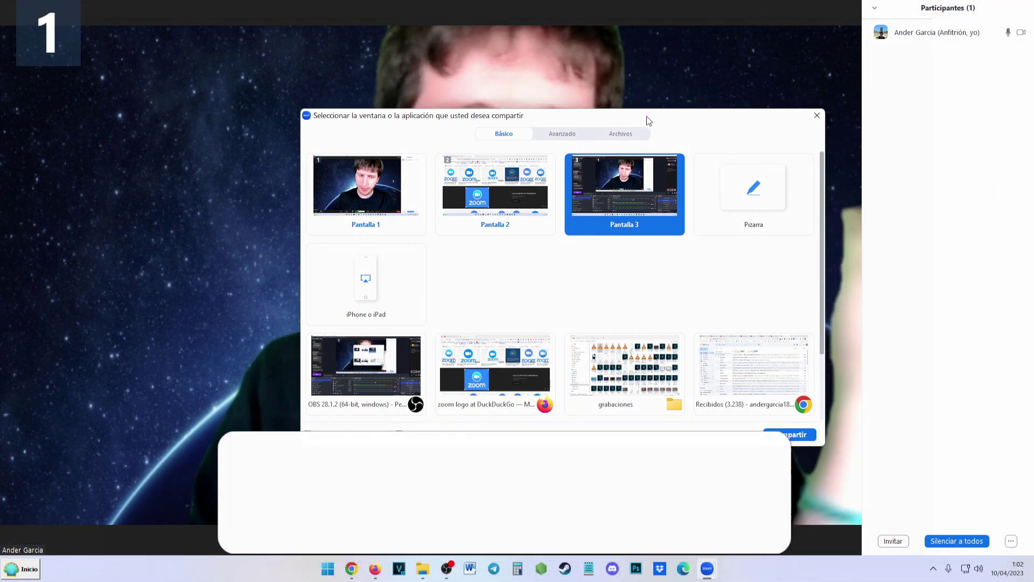
drag(647, 116, 623, 114)
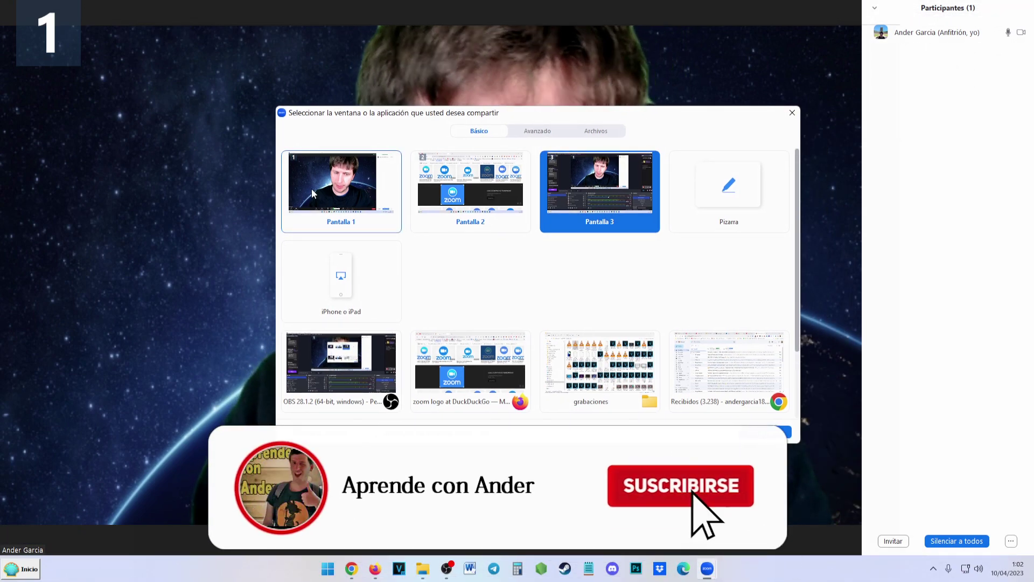
click(477, 189)
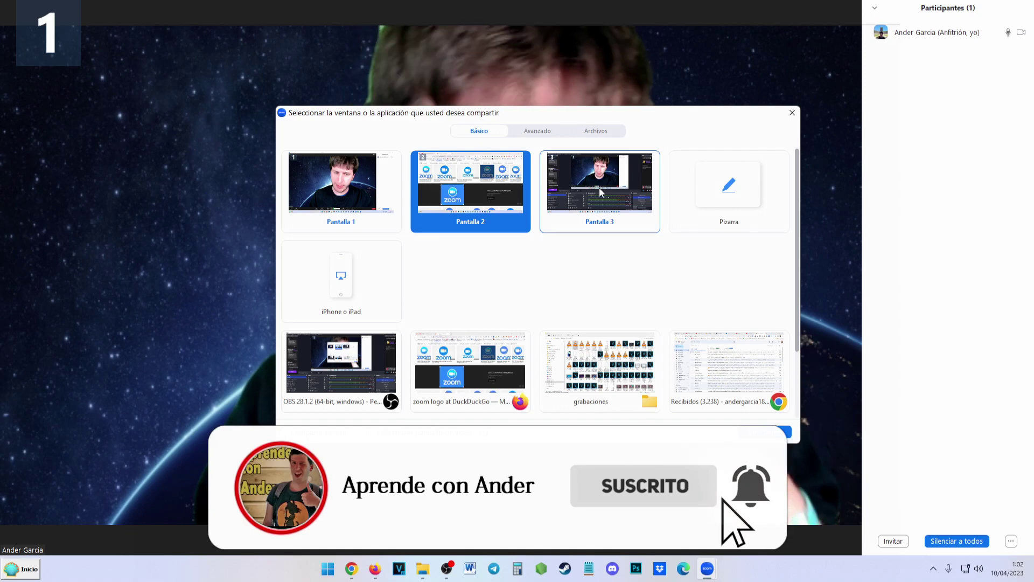
drag(534, 115, 542, 266)
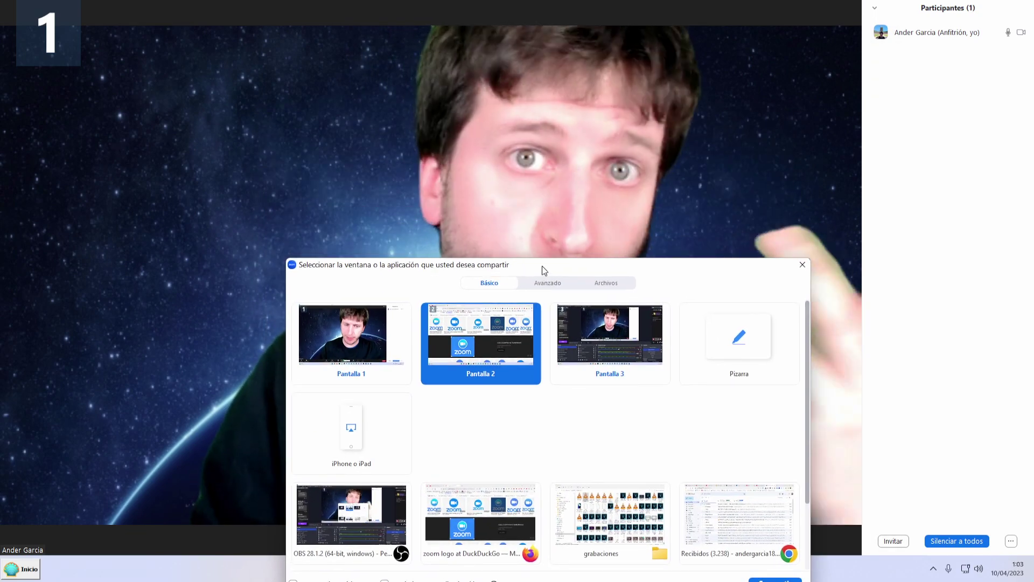
drag(542, 266, 547, 253)
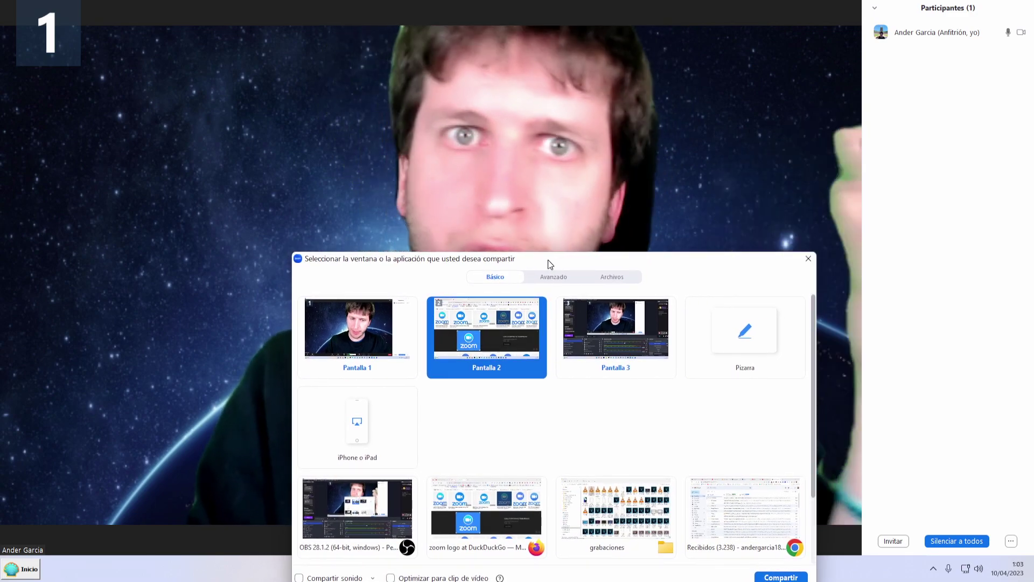
drag(547, 253, 397, 142)
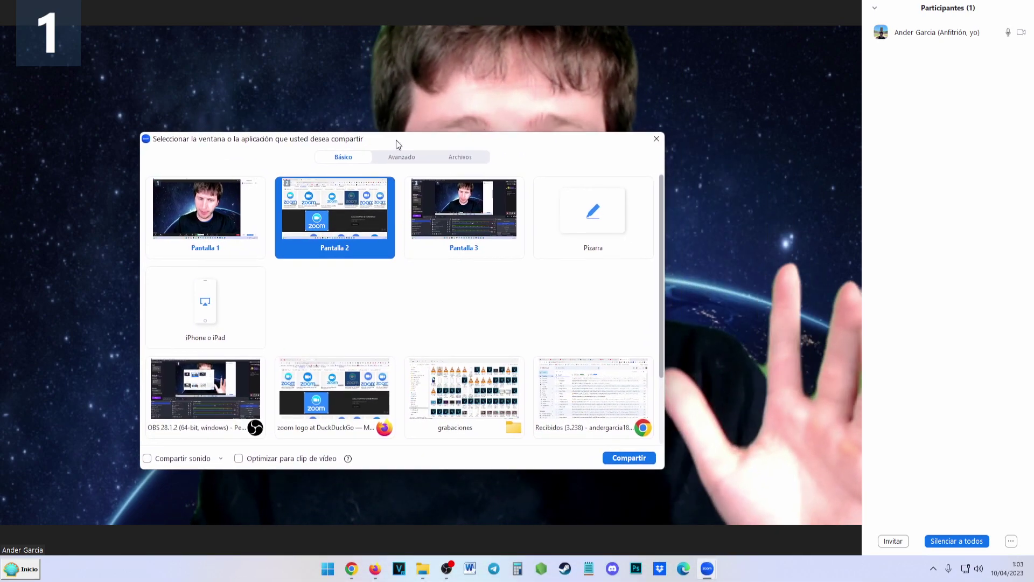
Choose the whiteboard (Pizarra) as the source and share it with the meeting
click(583, 216)
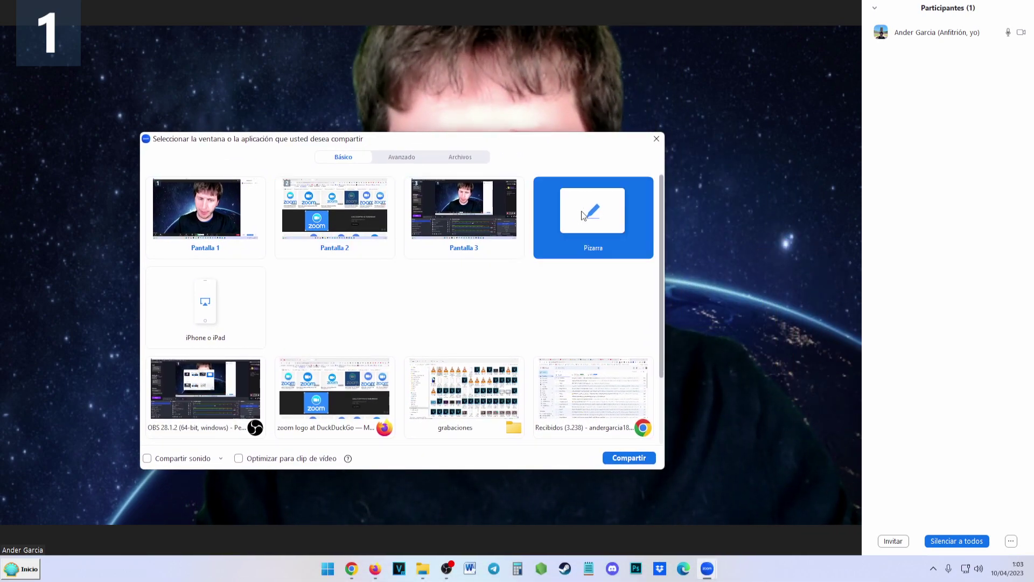
drag(538, 145, 612, 128)
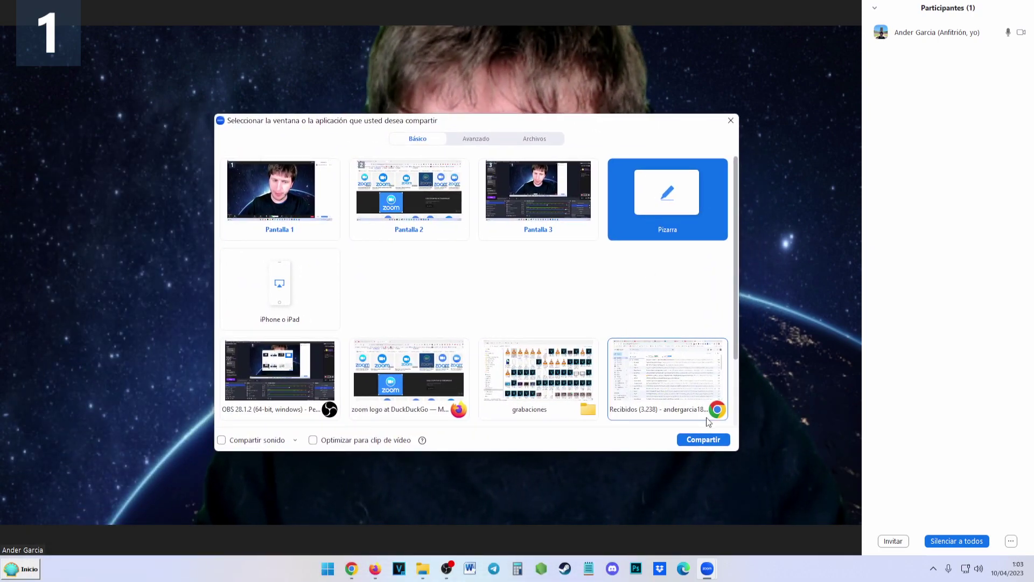
click(710, 439)
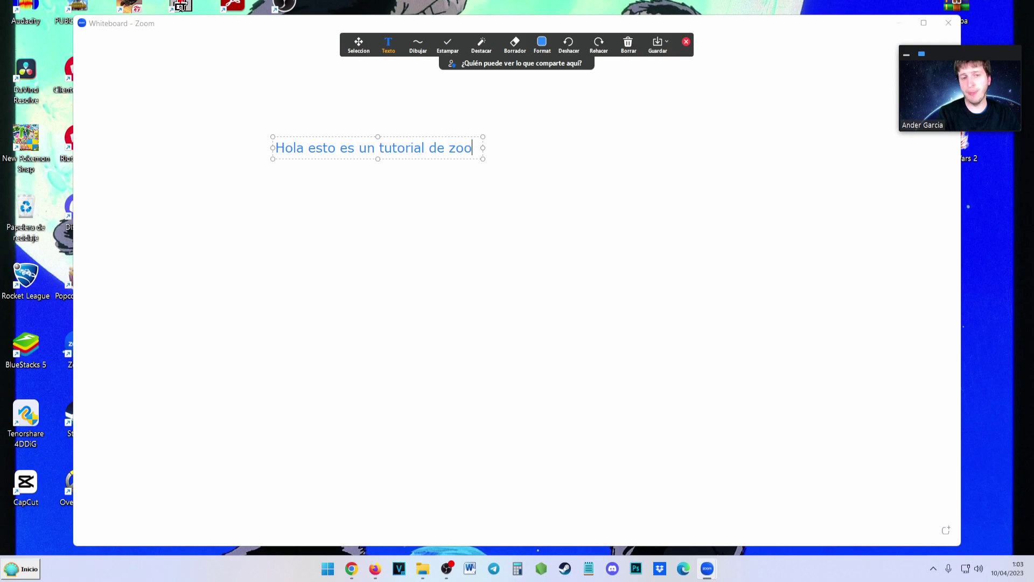
Write "Hola esto es un tutorial de zoom" on the whiteboard and try enlarging the text
triple_click(469, 157)
key(ctrl+shift+period)
key(ctrl+shift+period)
key(ctrl+shift+period)
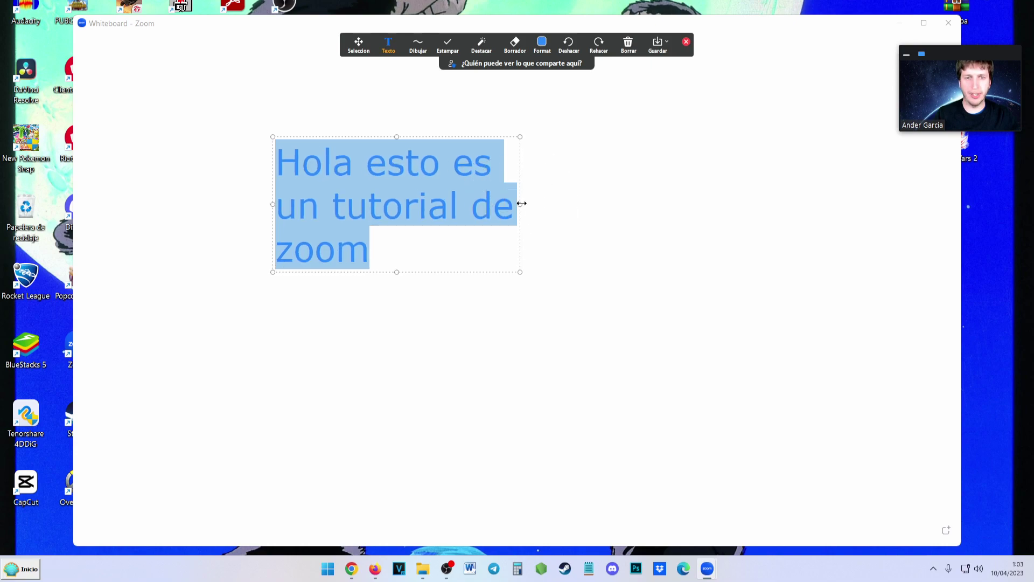
Draw an oval outline on the whiteboard and stamp three hearts around it
click(418, 46)
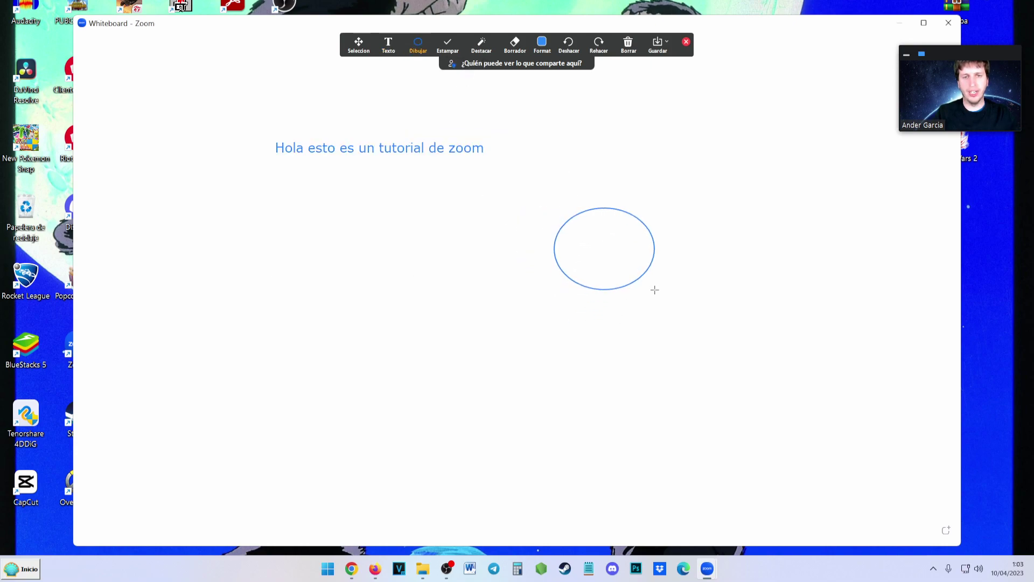
click(440, 50)
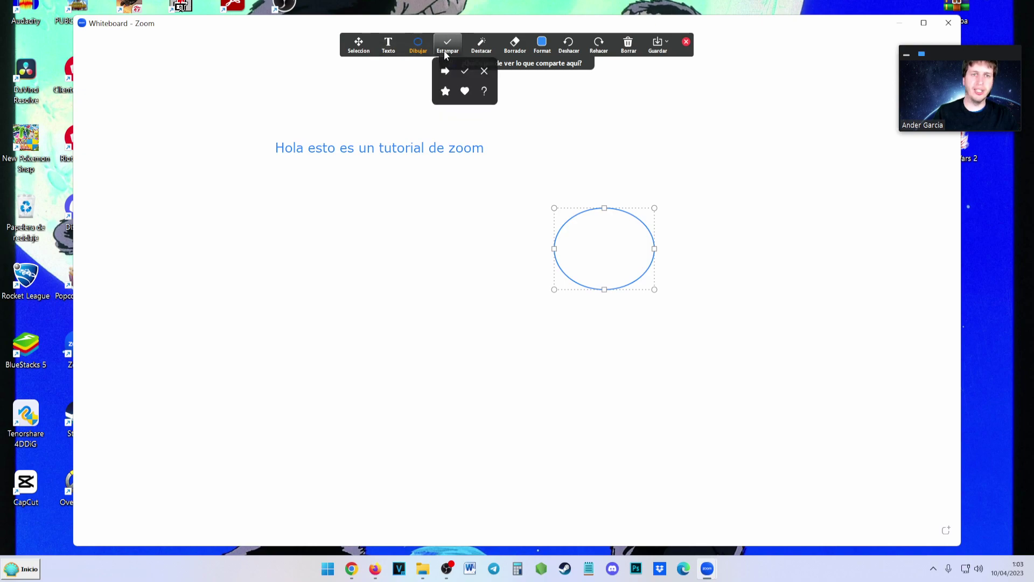
click(466, 91)
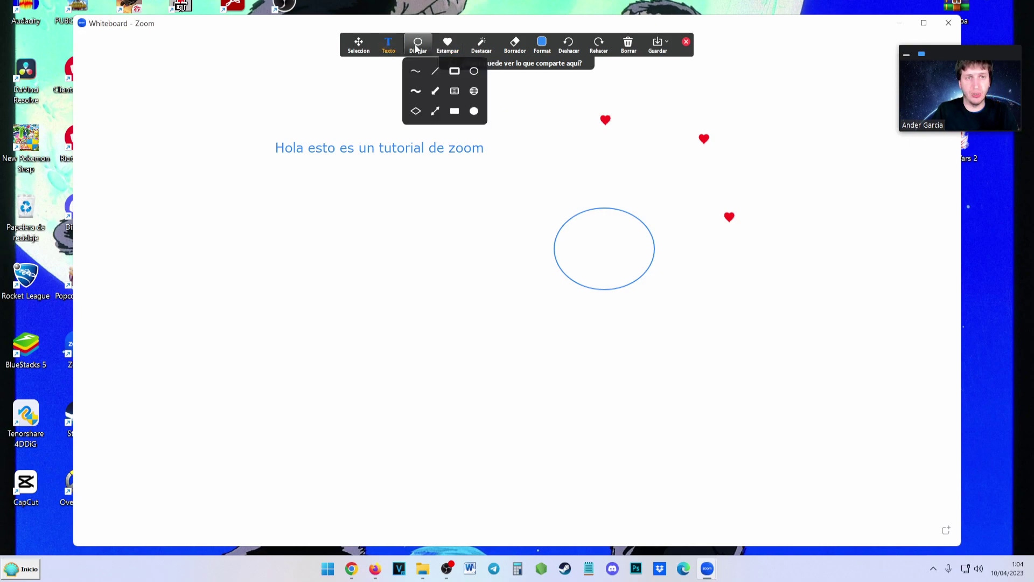
Set the whiteboard's format colour to yellow and bring up its line width and font options
click(542, 43)
click(554, 147)
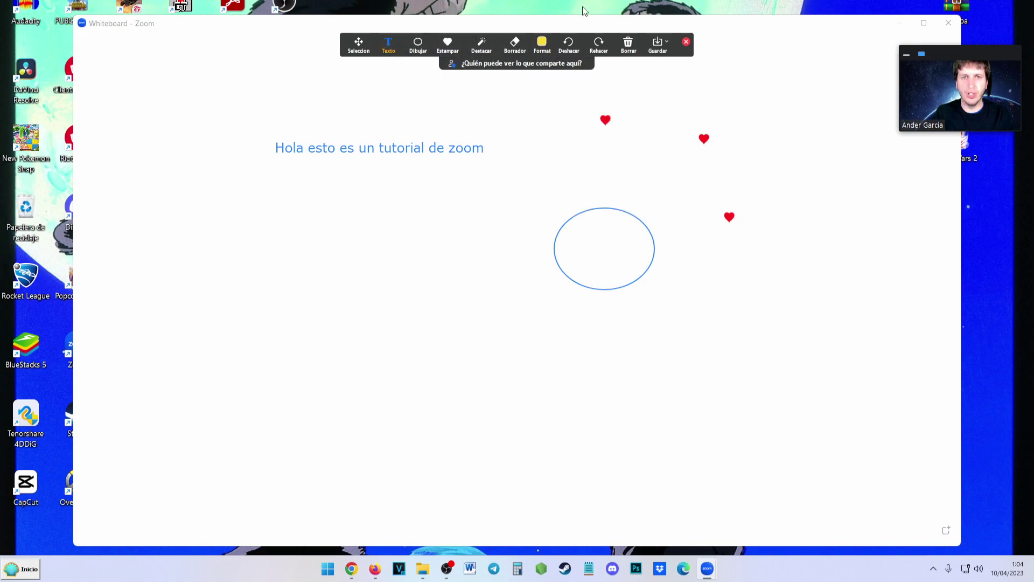
click(542, 43)
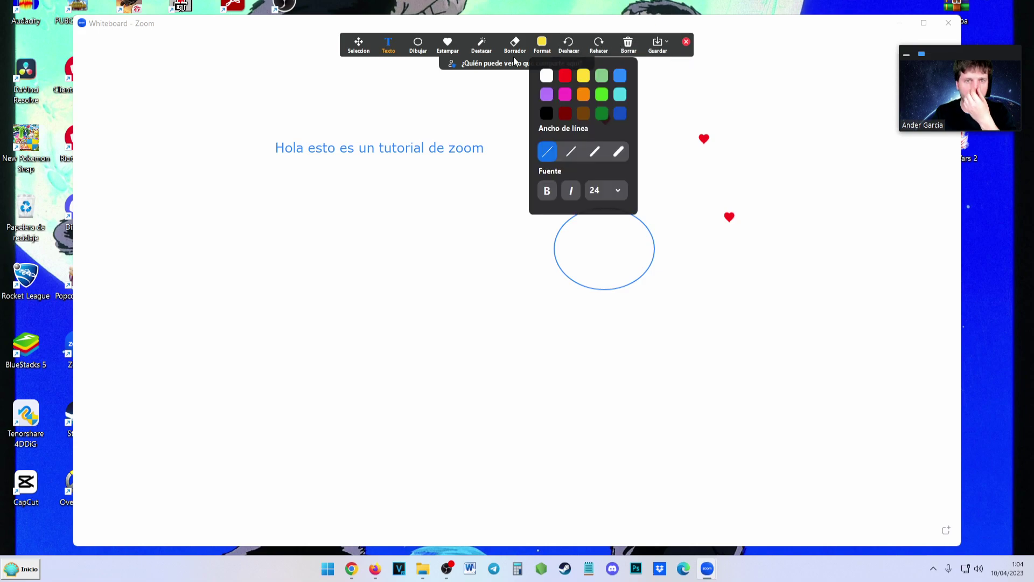
Stop sharing the whiteboard and return to the meeting
mouse_move(429, 50)
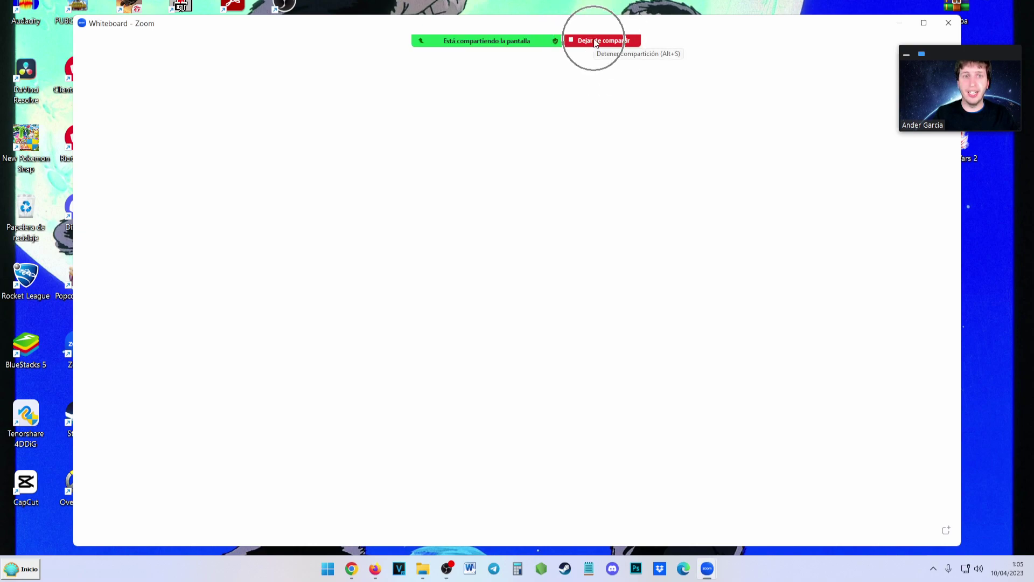
click(596, 42)
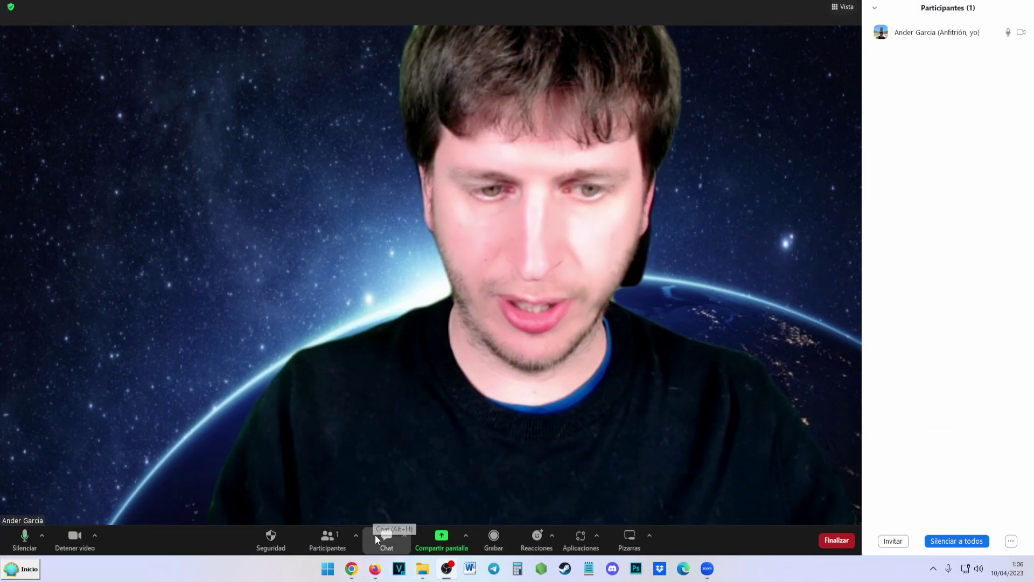
Open the meeting chat and send the message "hola" to everyone
click(378, 539)
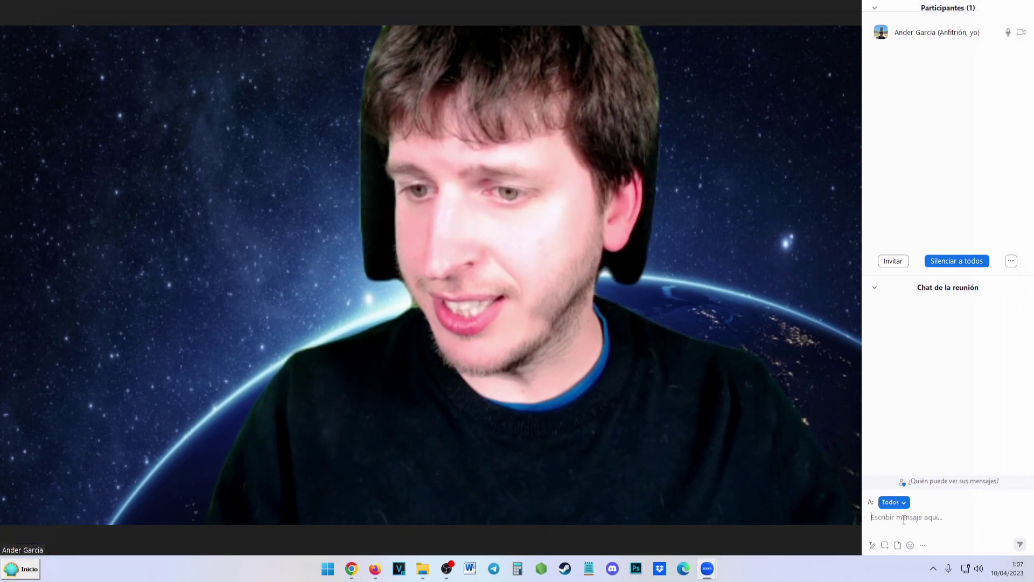
text(hola)
key(Return)
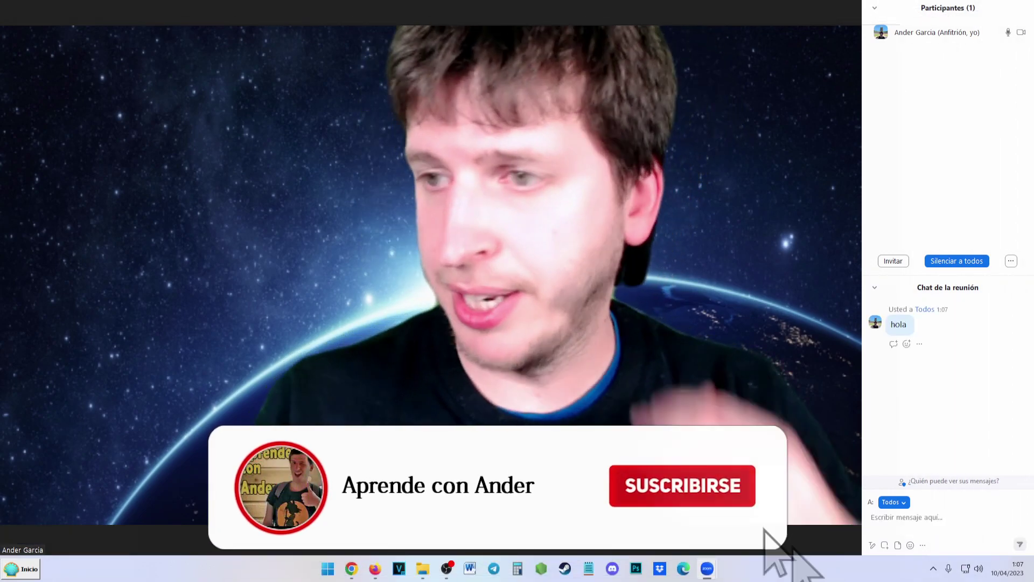
Examine the chat's recipient choices and its additional options
click(938, 326)
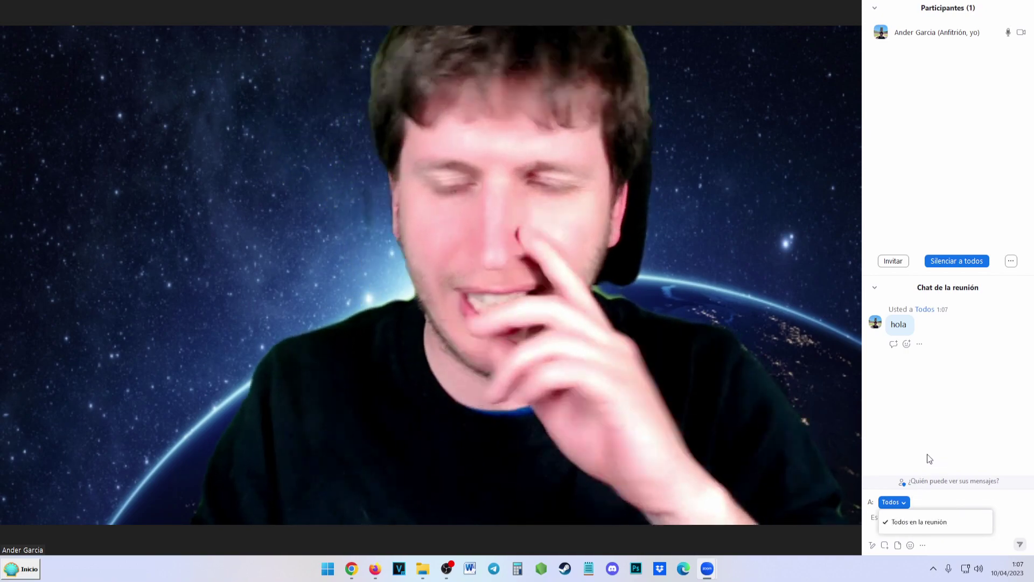
click(933, 433)
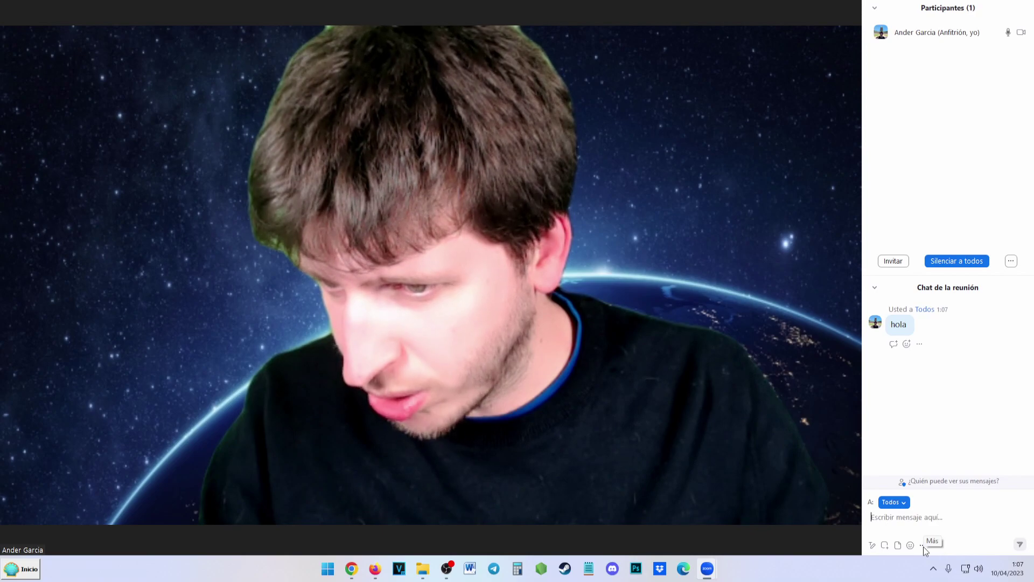
click(922, 545)
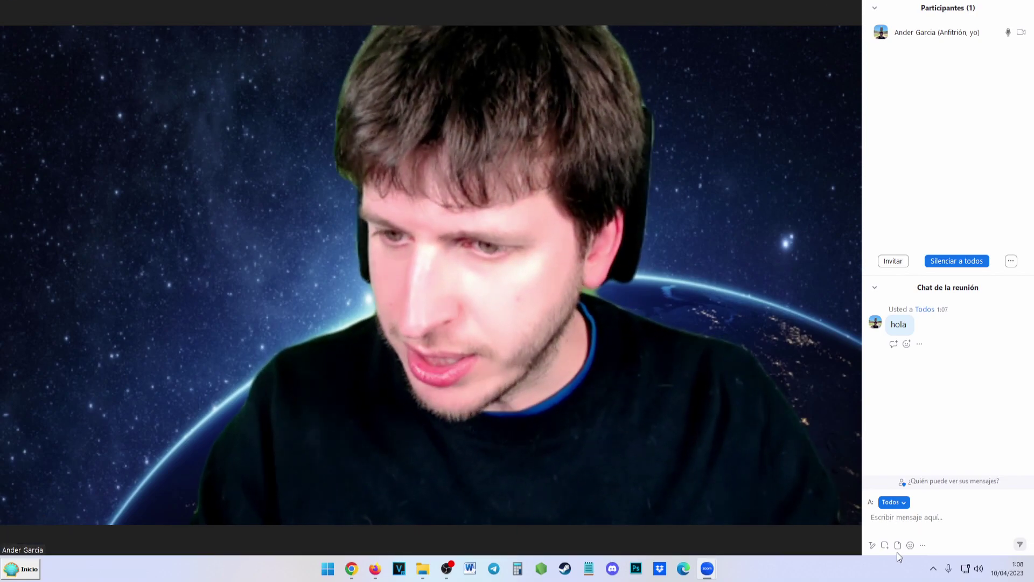
Attach the red YouTube logo PNG from this computer's Imágenes folder to the meeting chat and send it to everyone
click(897, 545)
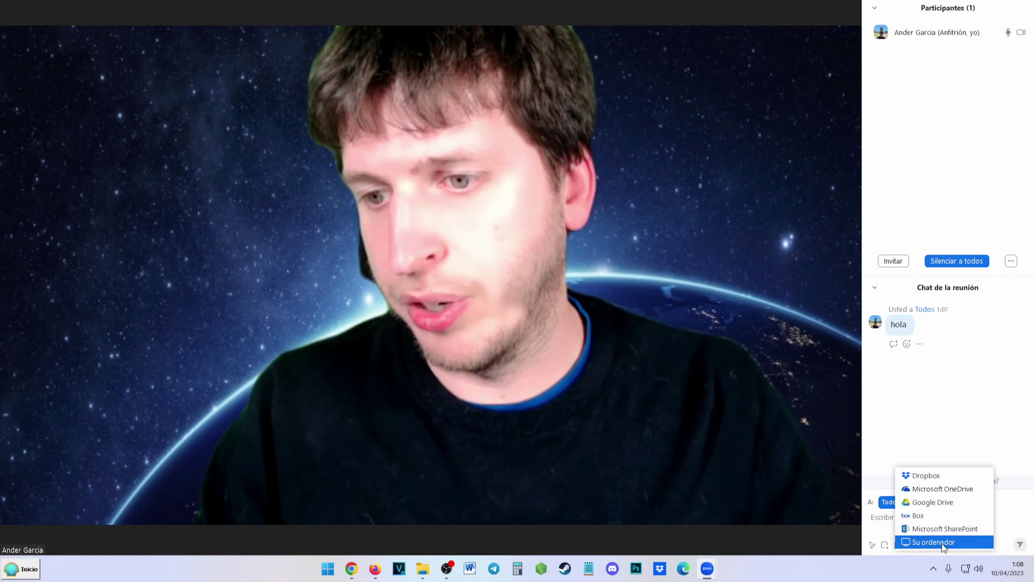
click(948, 542)
drag(370, 7, 496, 90)
scroll(338, 225, down, 5)
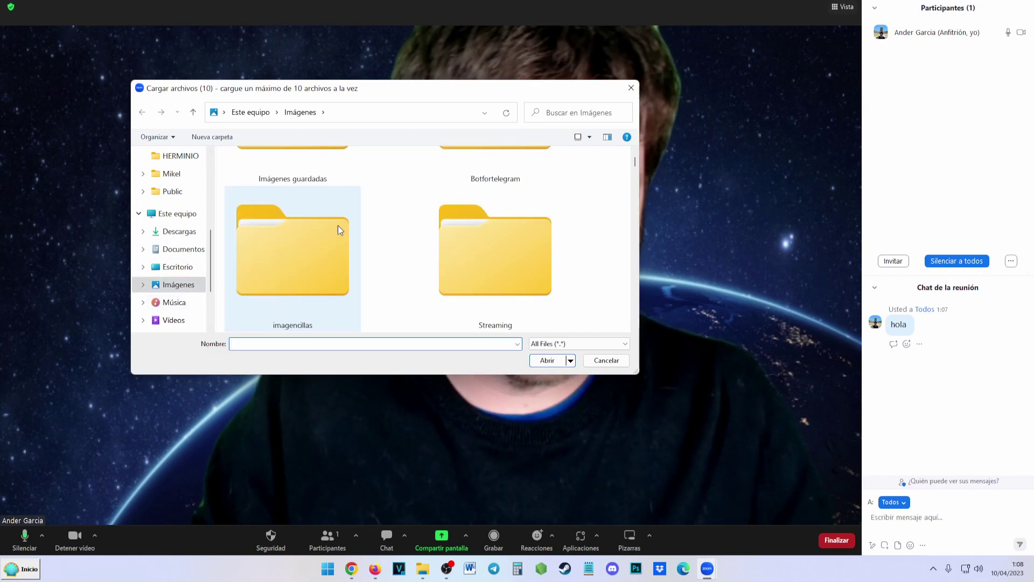
scroll(296, 255, down, 3)
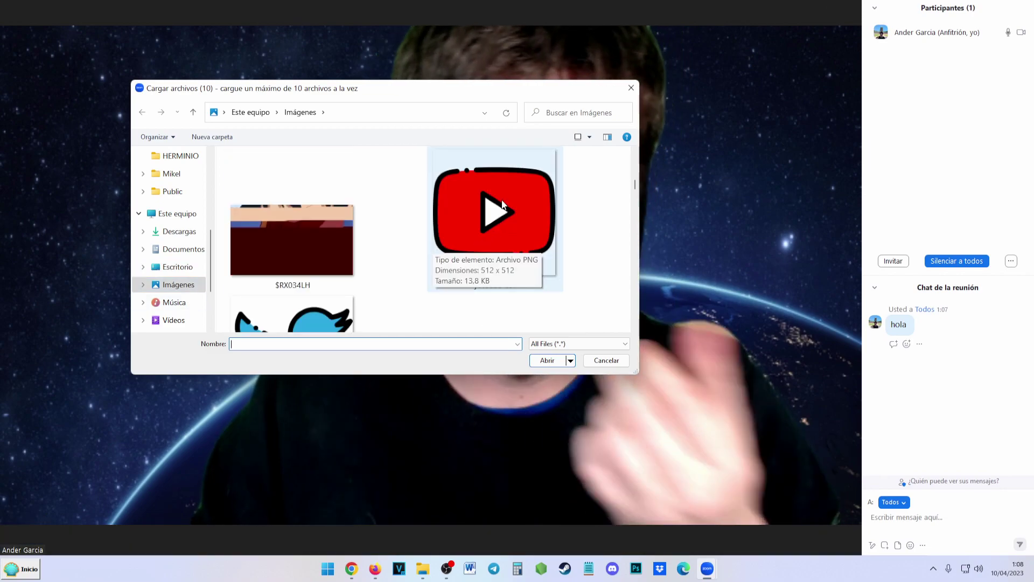
double_click(503, 196)
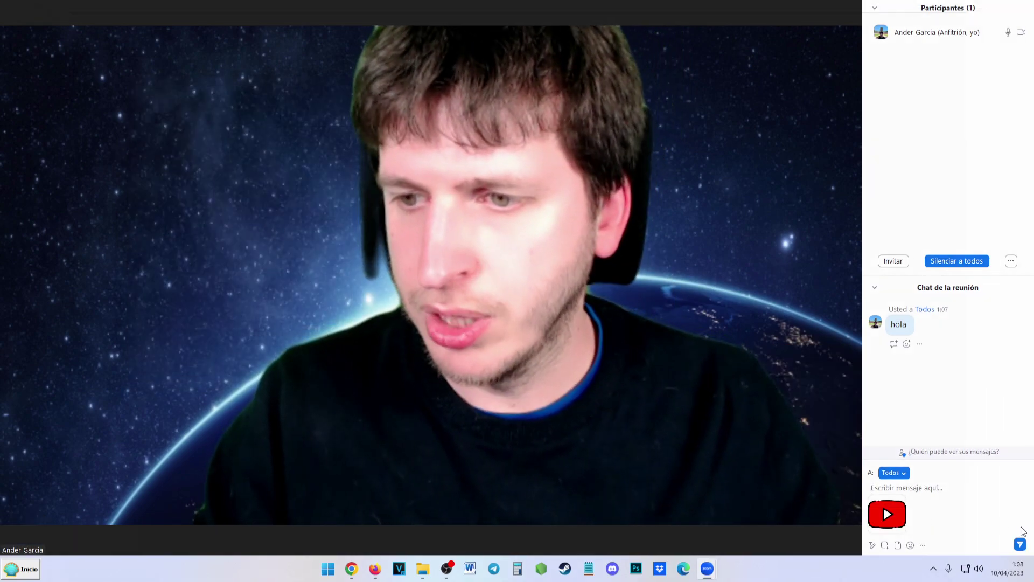
key(Return)
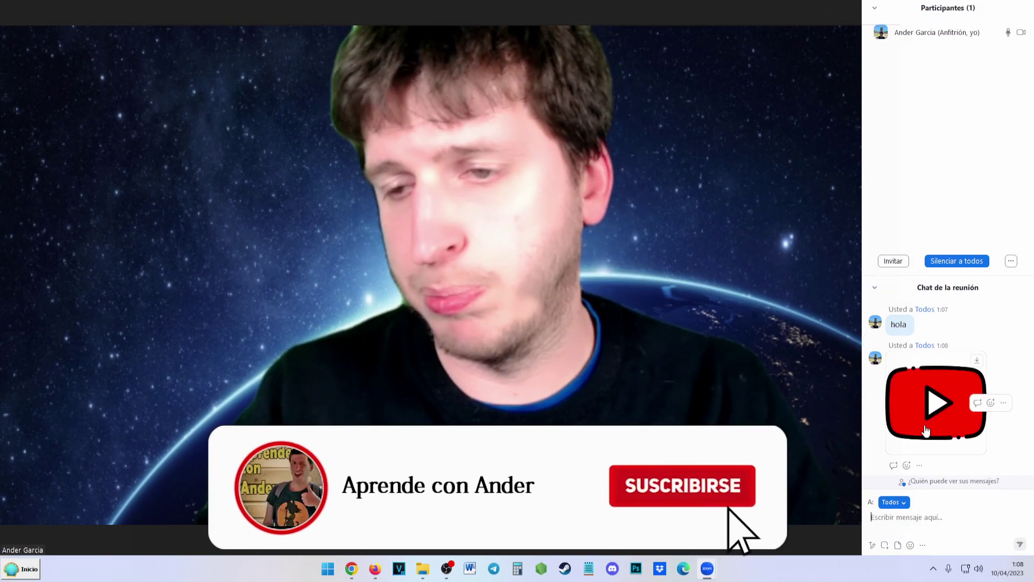
mouse_move(926, 430)
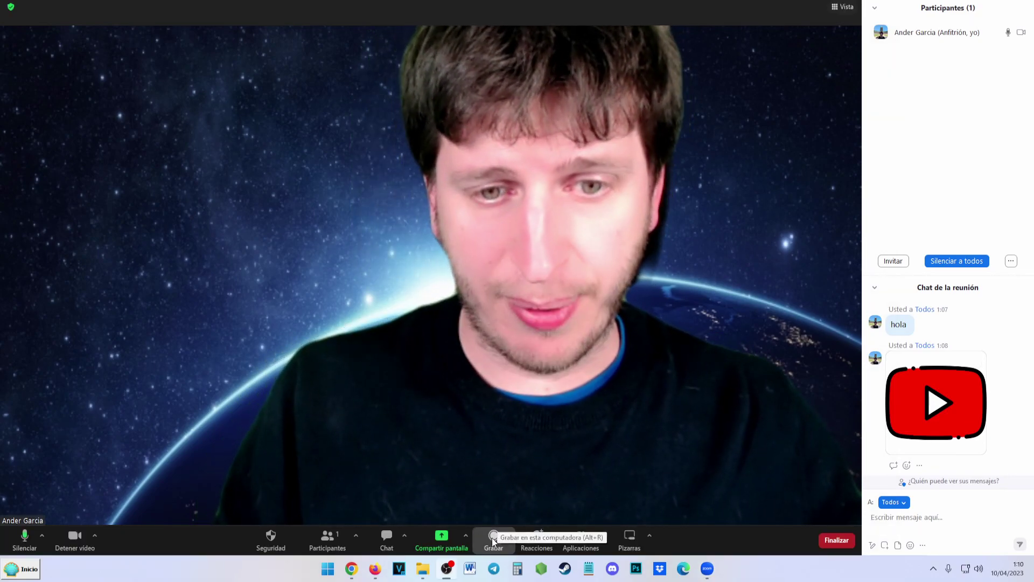
Record the meeting on this computer, resuming the recording after a pause and then stopping it
click(492, 545)
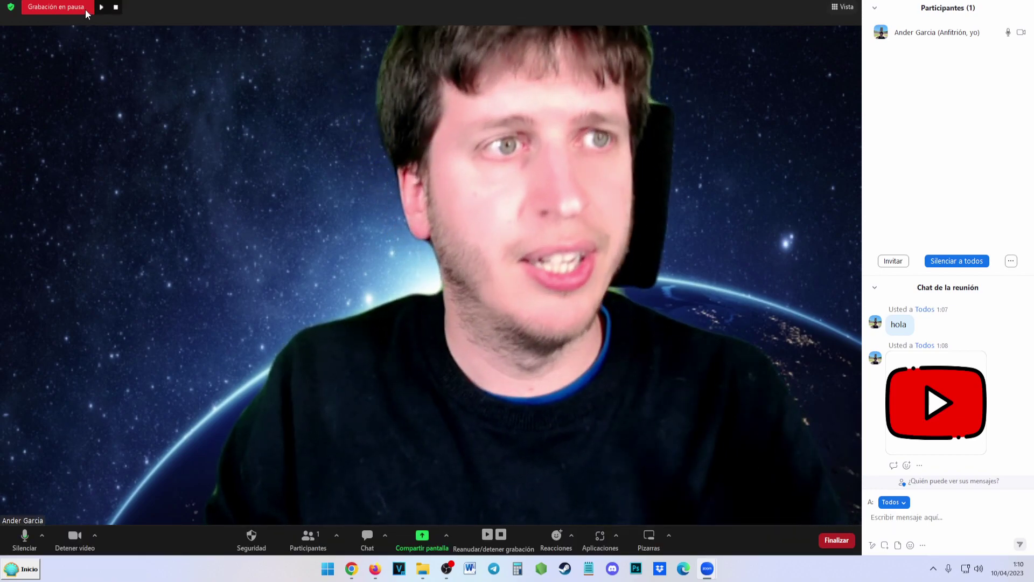
click(102, 7)
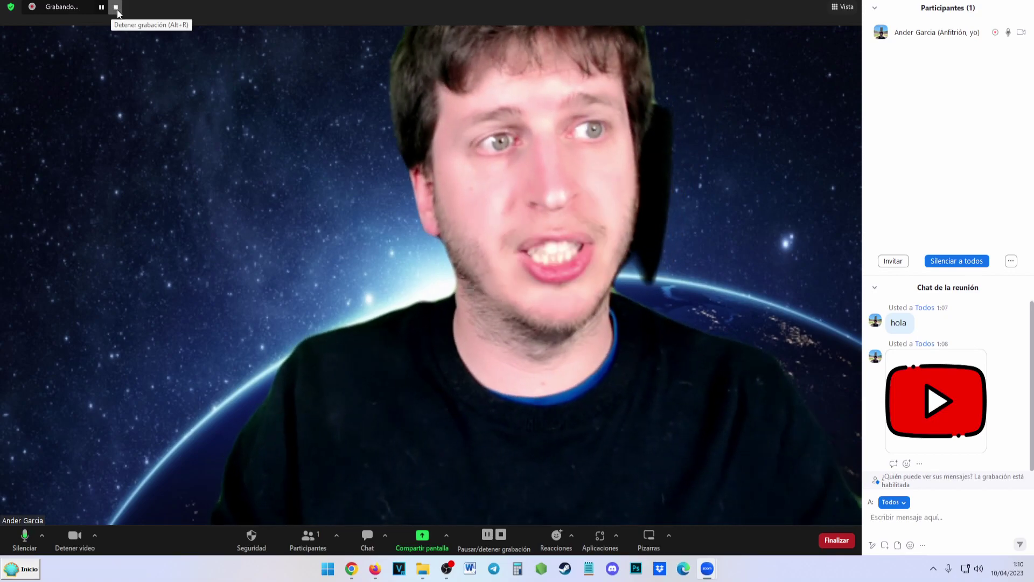
click(117, 8)
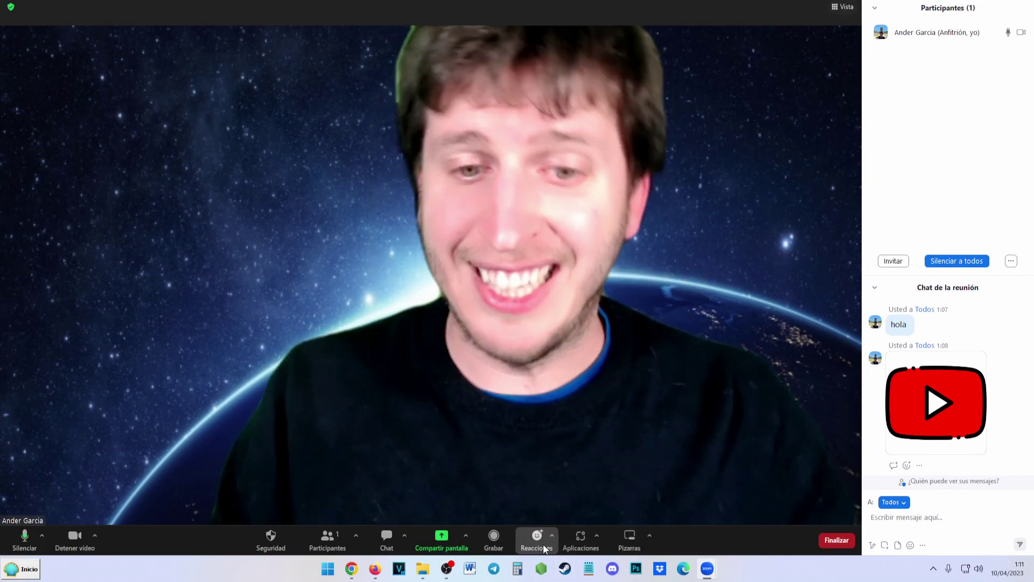
Send a clapping-hands reaction and a laughing-with-tears reaction in the meeting
click(535, 546)
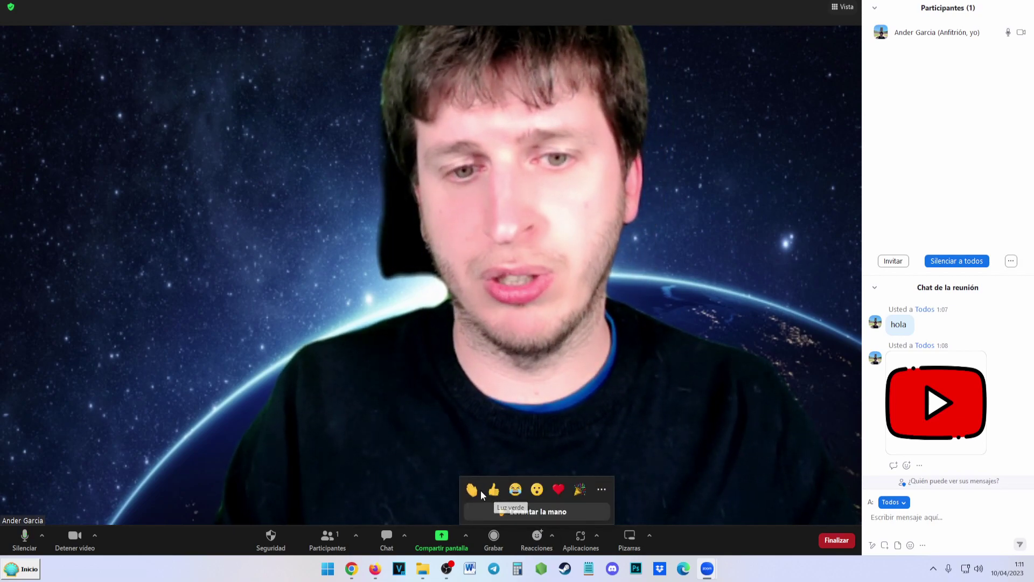
click(473, 490)
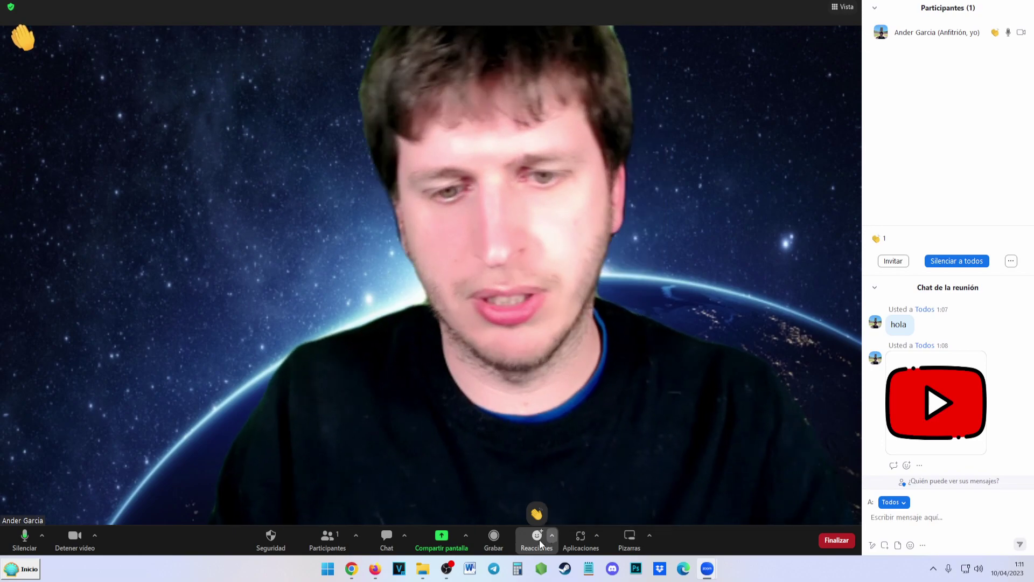
click(538, 540)
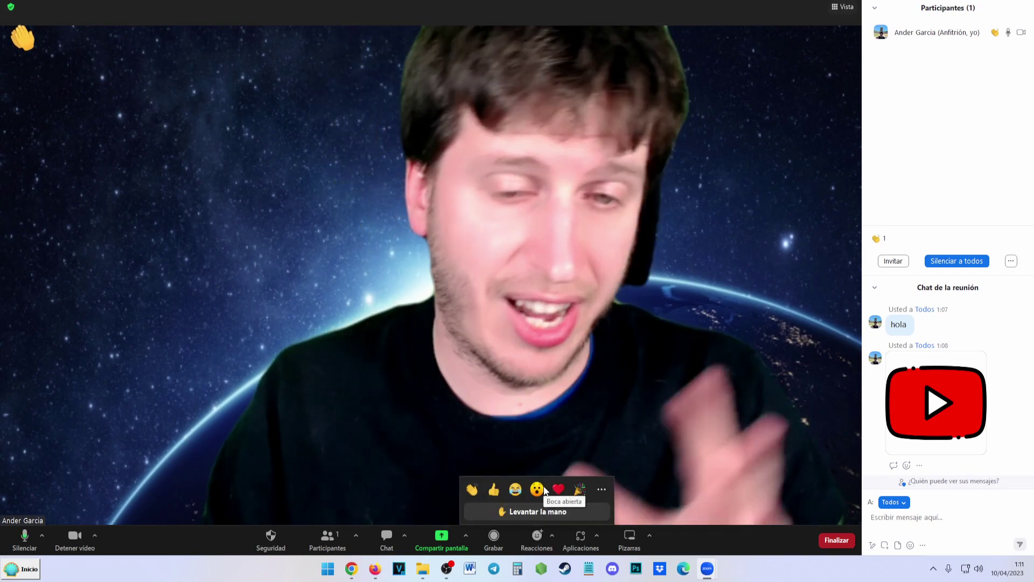
click(516, 489)
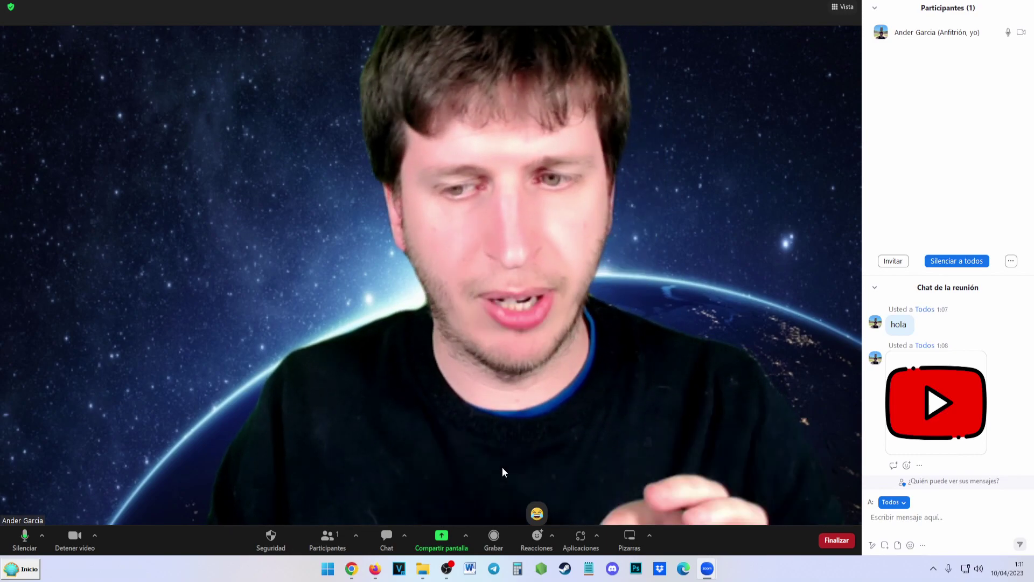
Review the meeting's security options and participant permissions, and end the meeting for everyone
click(272, 541)
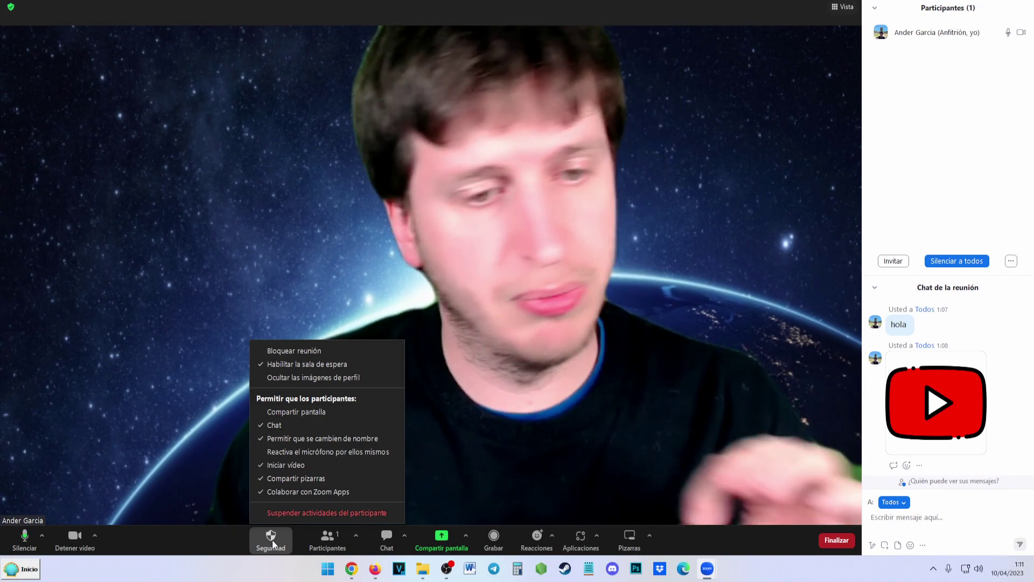
click(431, 302)
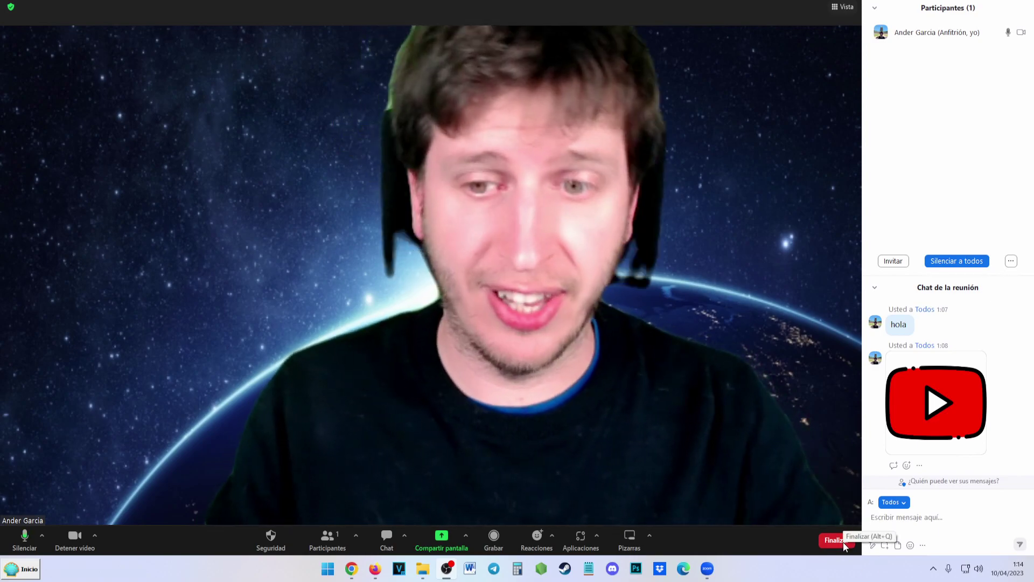
click(833, 539)
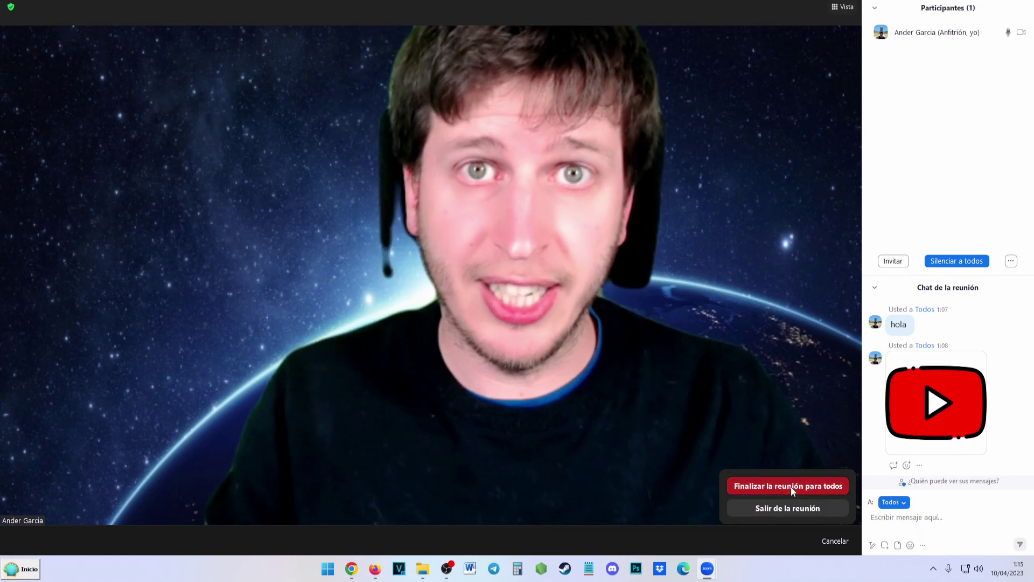
key(Escape)
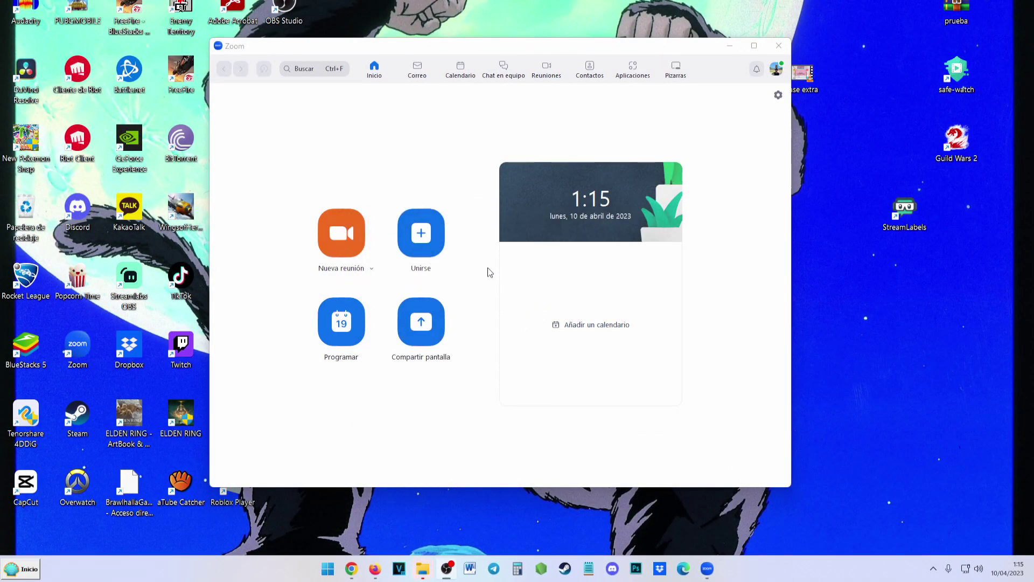
Examine the fields and the audio and video options for joining a meeting, and leave without joining
click(545, 73)
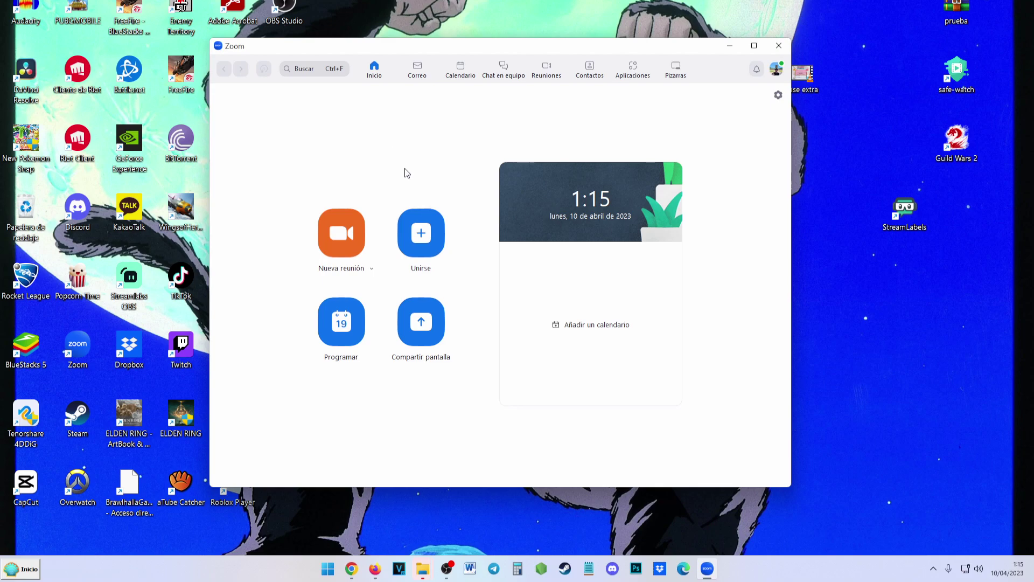
click(419, 243)
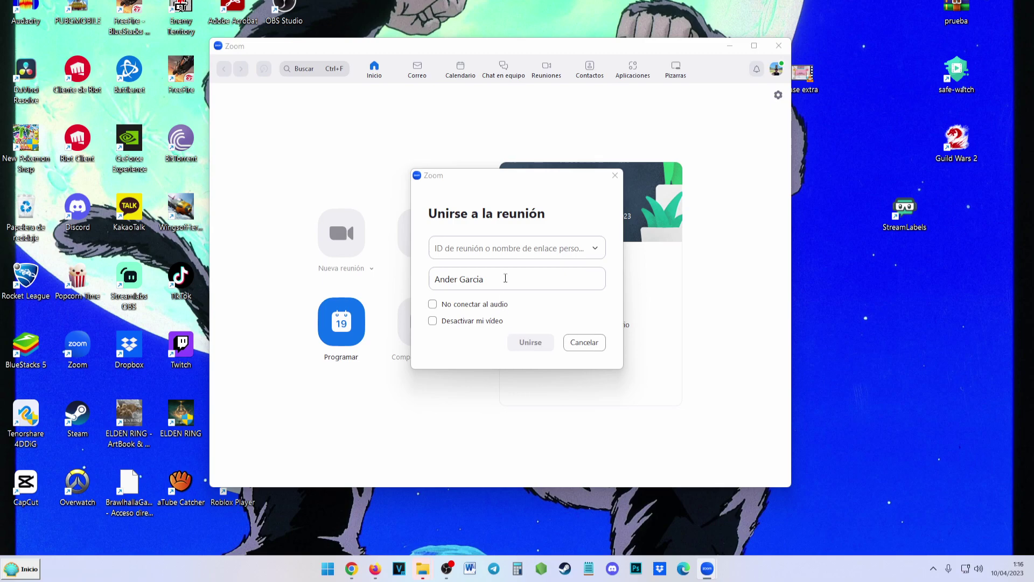
click(616, 176)
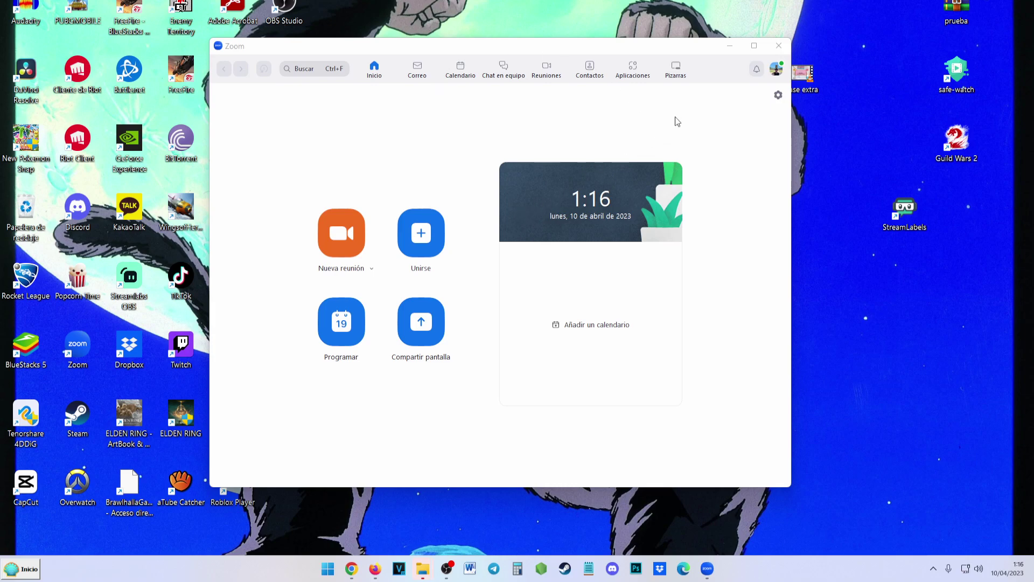
Open the application settings and review the background and effects options and the local recording options
click(776, 70)
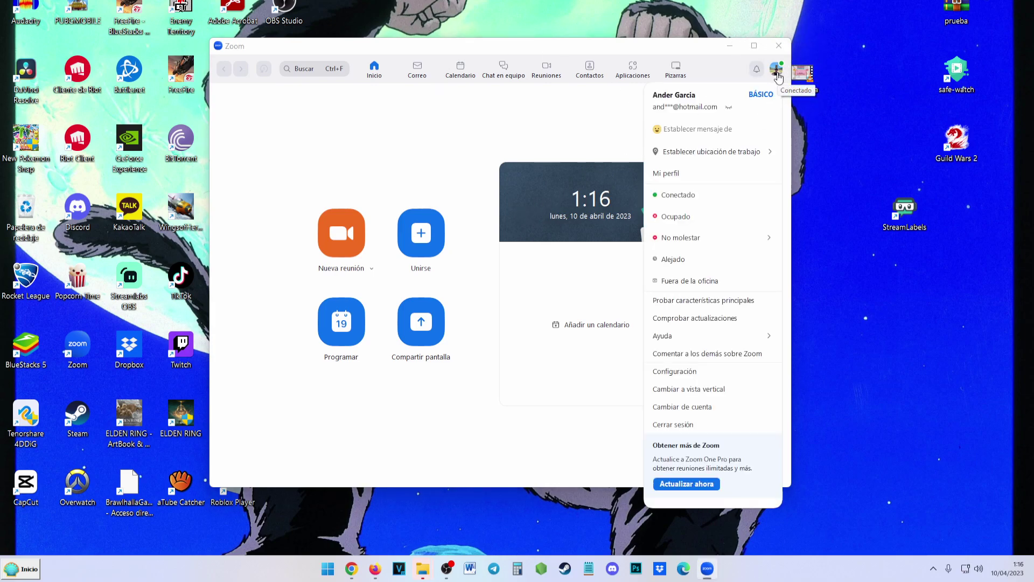
click(671, 374)
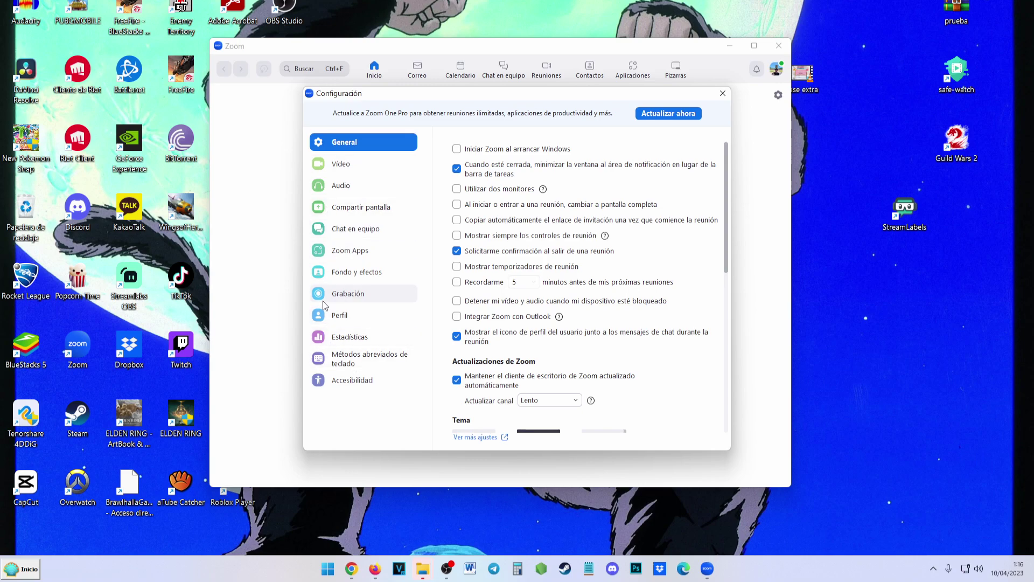
click(354, 274)
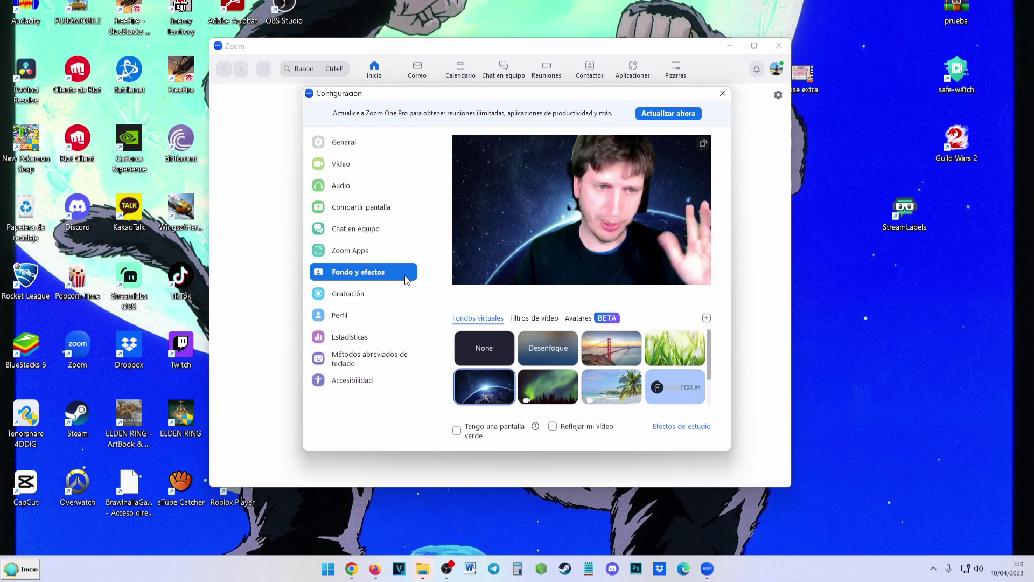
click(351, 296)
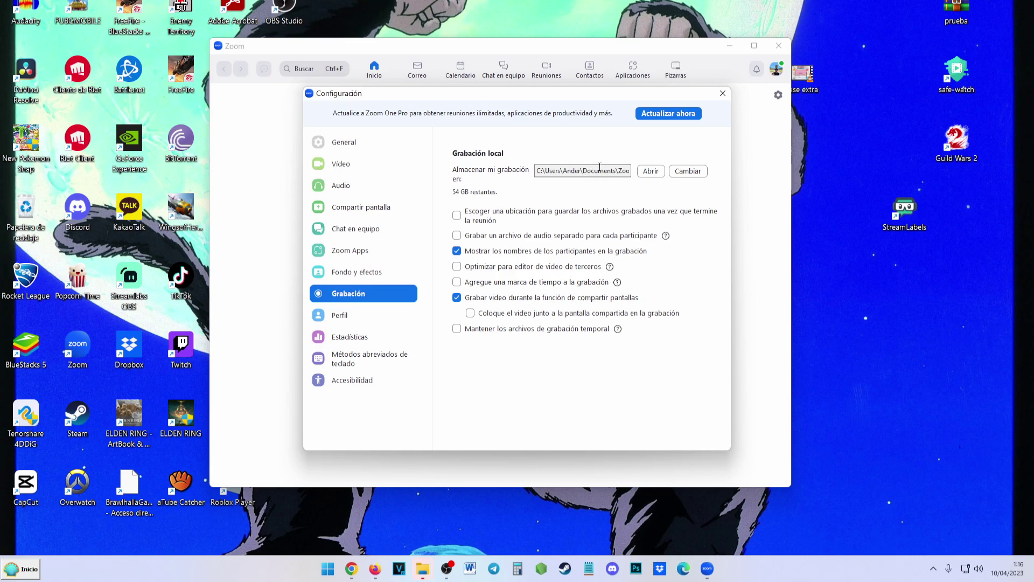
Open the local recordings storage folder in a maximized window and enter the 2023-04-10 01.10.15 meeting's folder
click(651, 172)
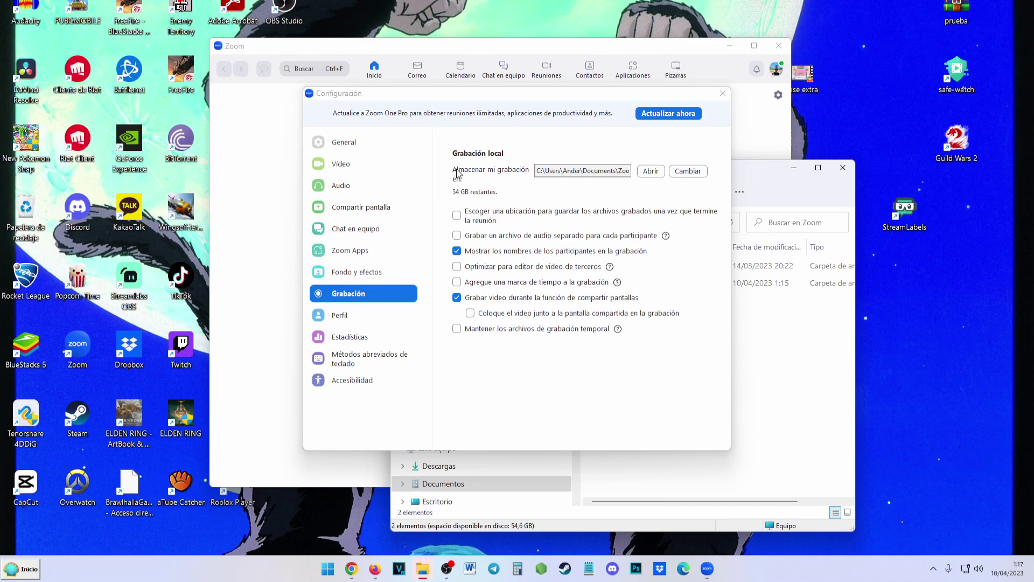
click(723, 93)
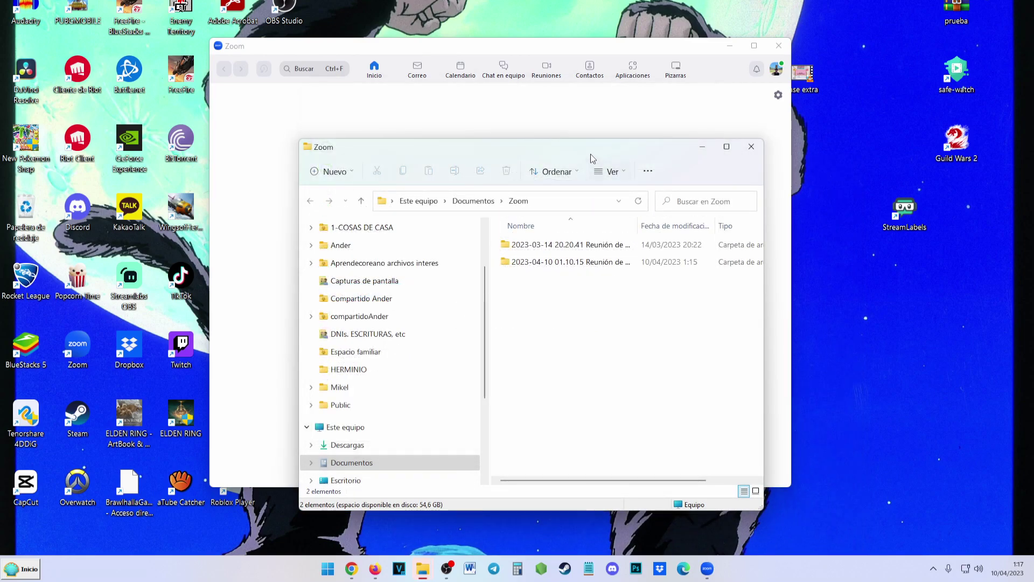
drag(593, 159, 502, 112)
click(635, 106)
double_click(286, 87)
click(219, 41)
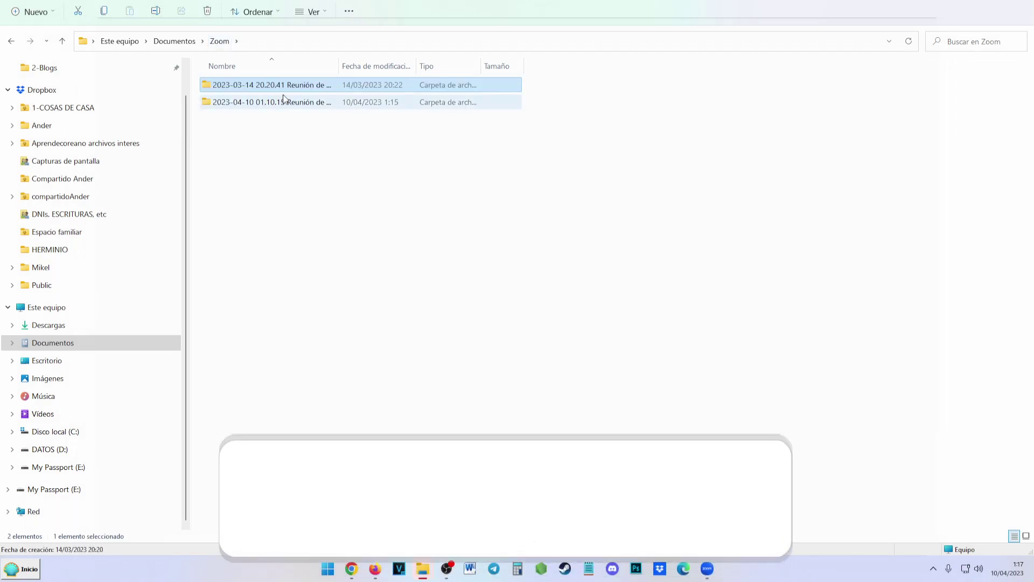
double_click(268, 106)
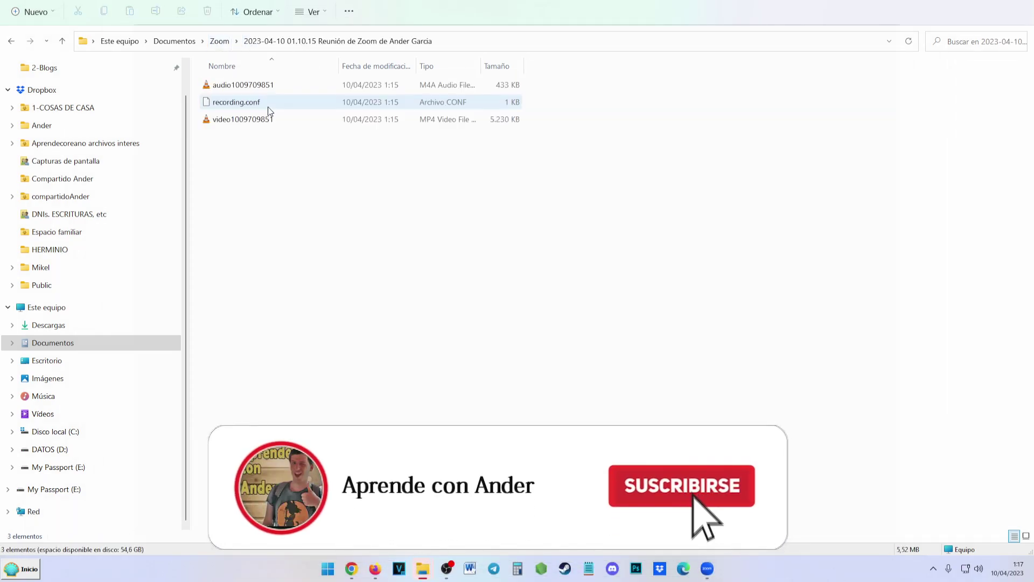
double_click(251, 115)
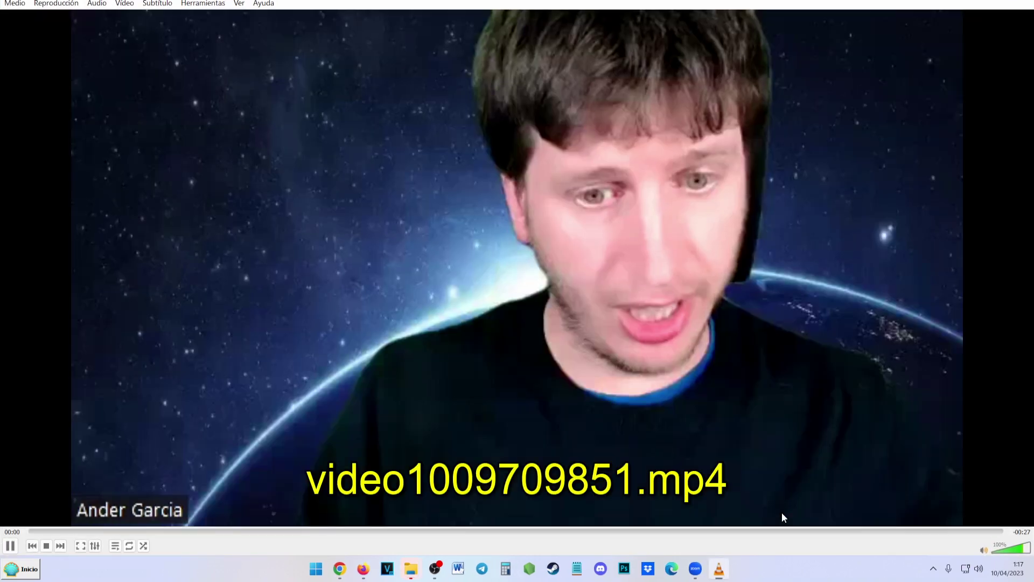
click(787, 531)
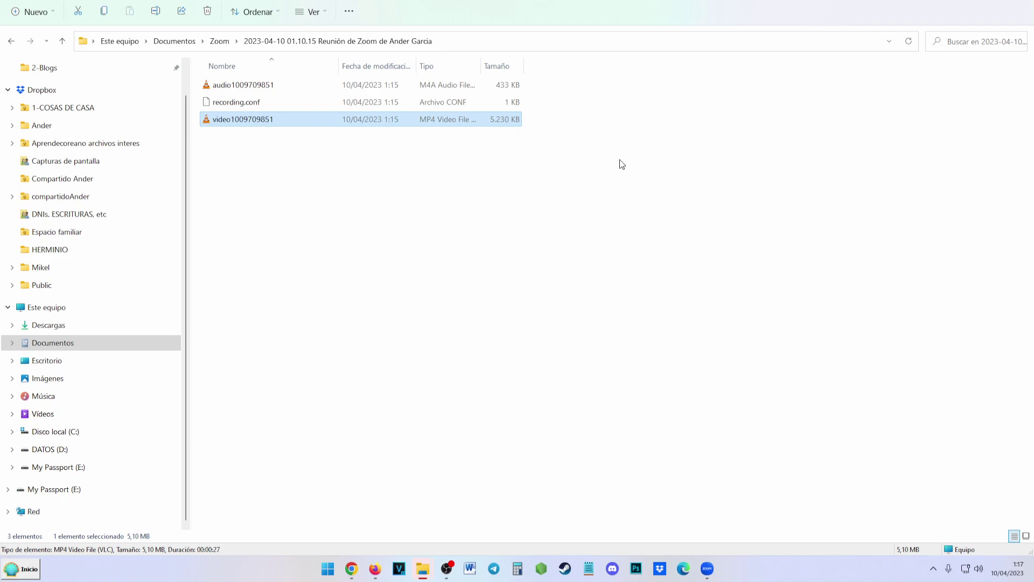
click(708, 569)
mouse_move(592, 49)
mouse_down()
mouse_move(612, 95)
mouse_move(605, 55)
mouse_up()
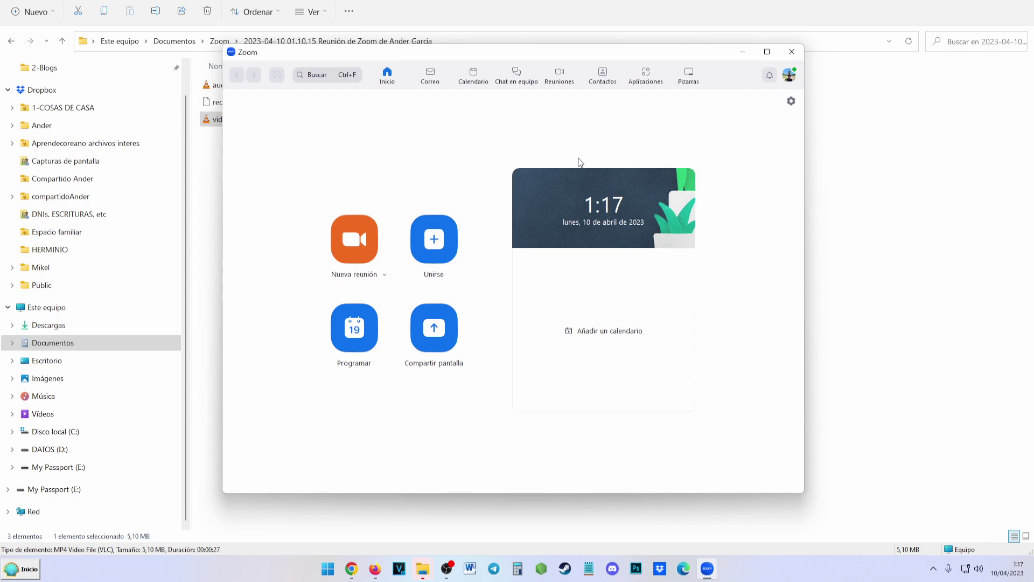